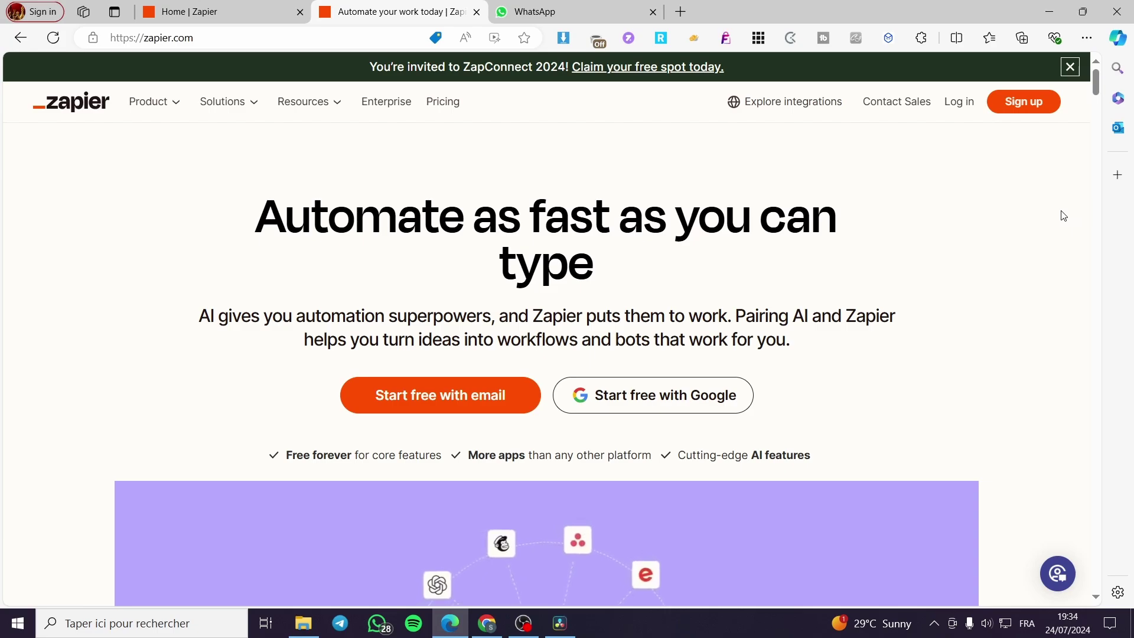
- Close the WhatsApp Web tab, leaving the Zapier homepage showing
click(570, 9)
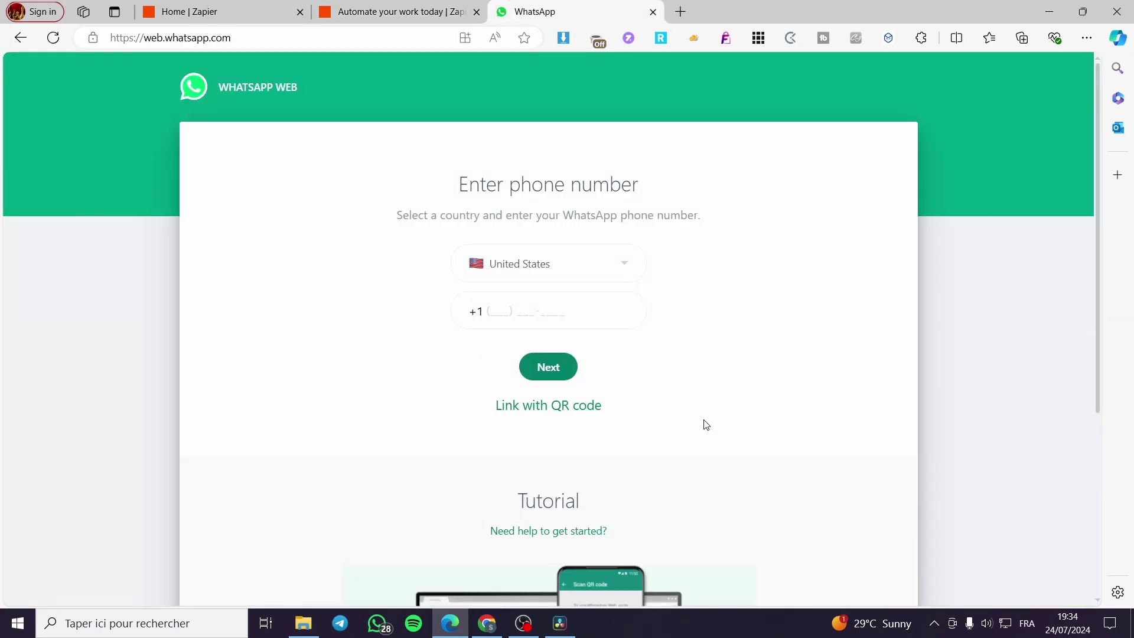
click(384, 8)
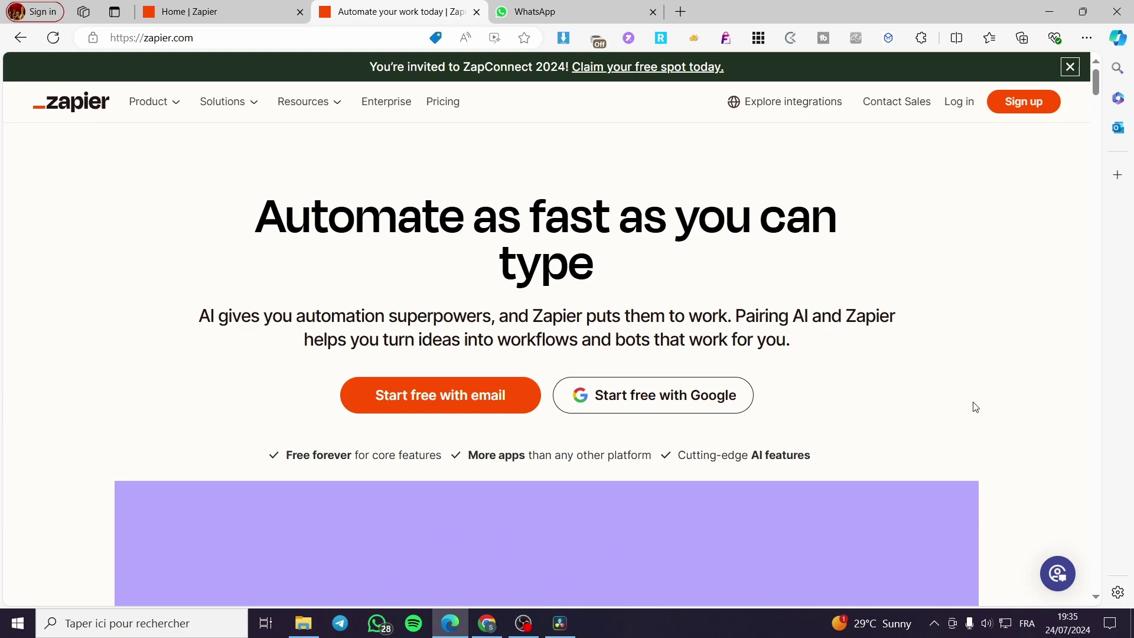
click(531, 7)
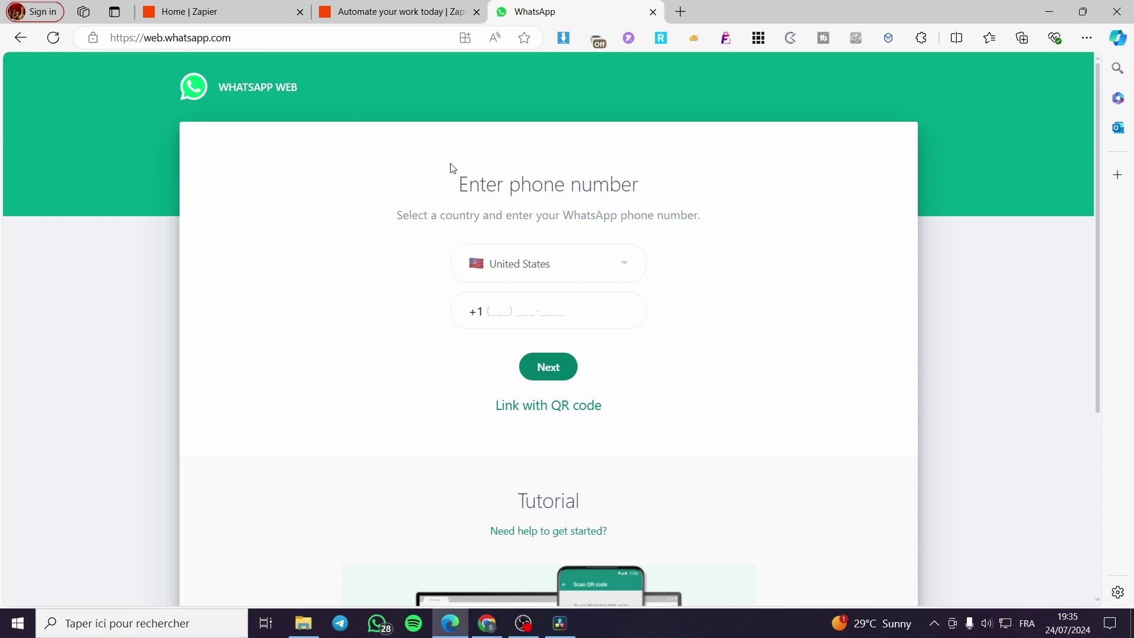
scroll(653, 352, down, 3)
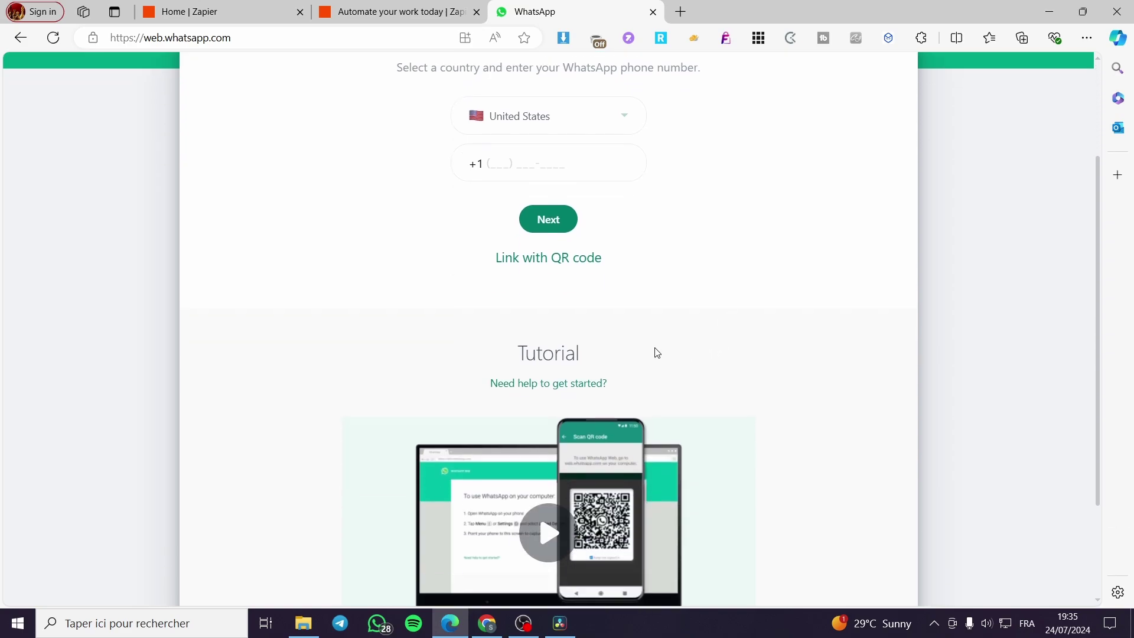
scroll(416, 234, up, 3)
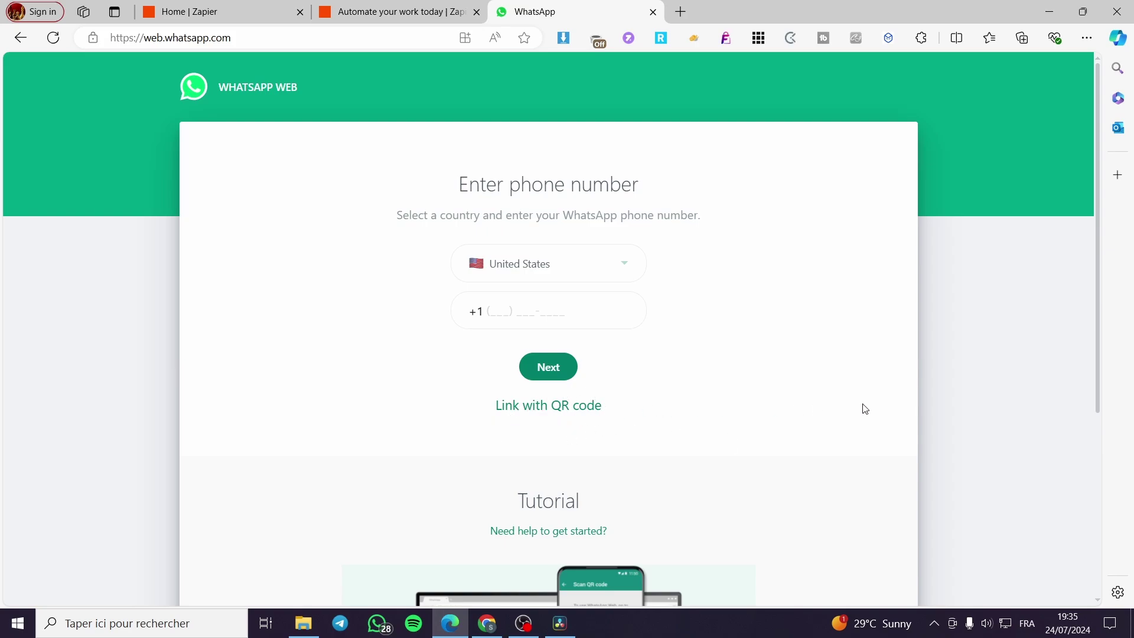
scroll(653, 397, down, 3)
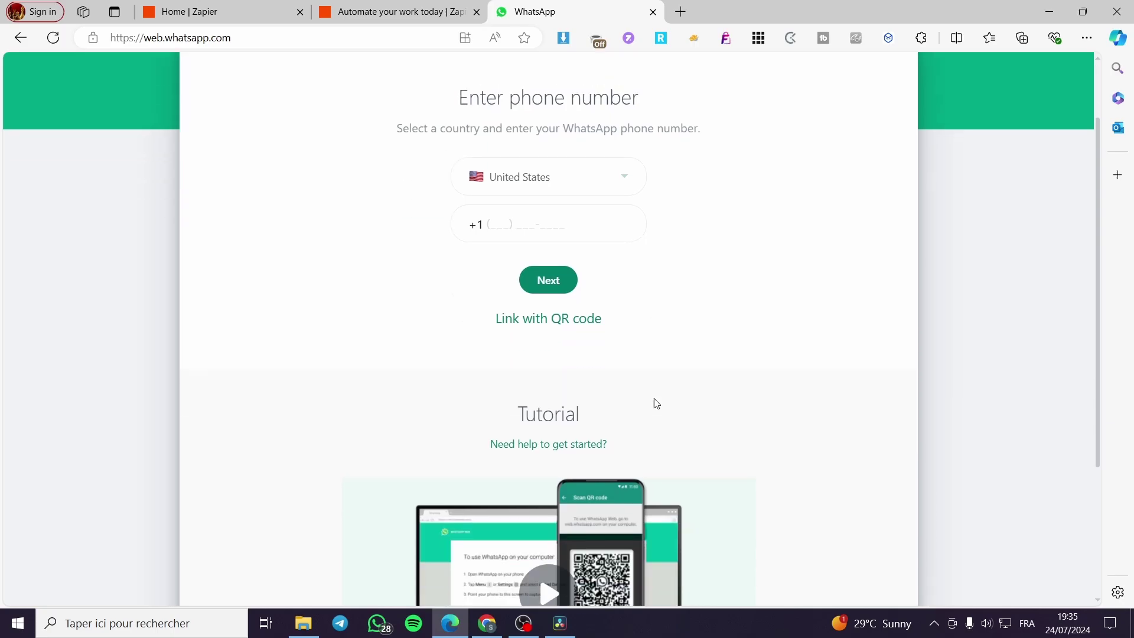
scroll(797, 402, up, 3)
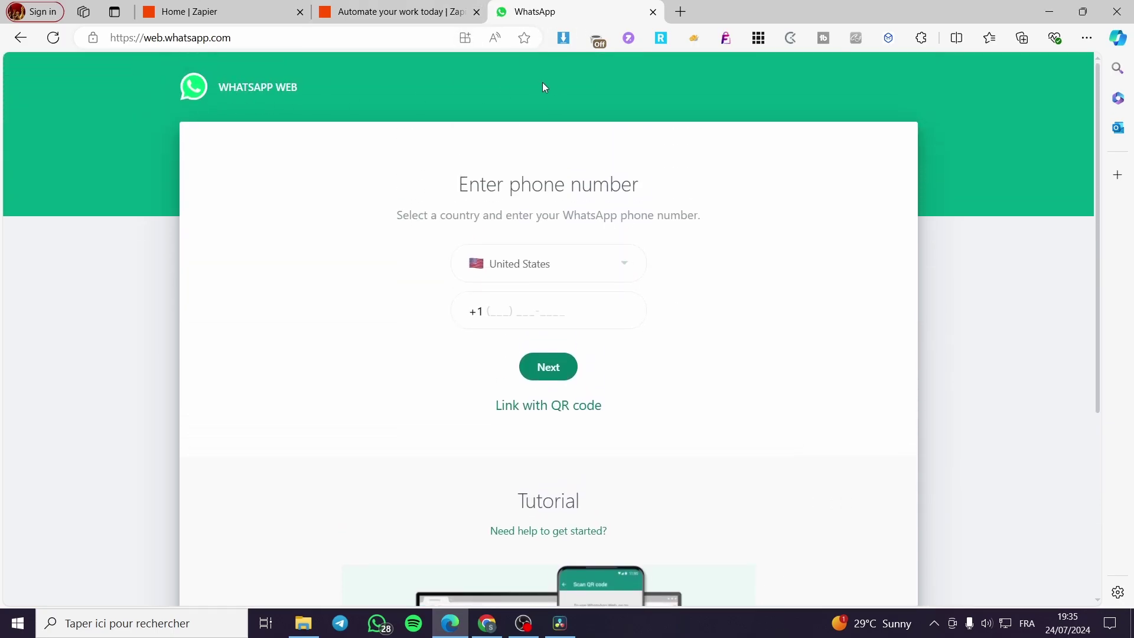
click(653, 12)
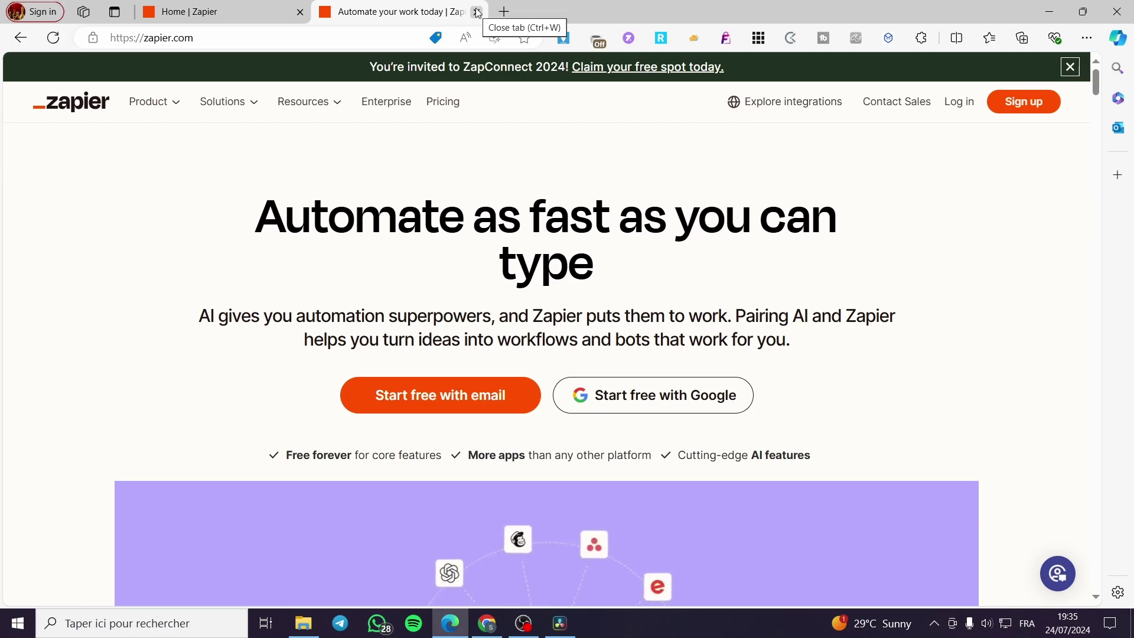
- Log in to Zapier with Continue with Google and the chosen Google account
click(476, 12)
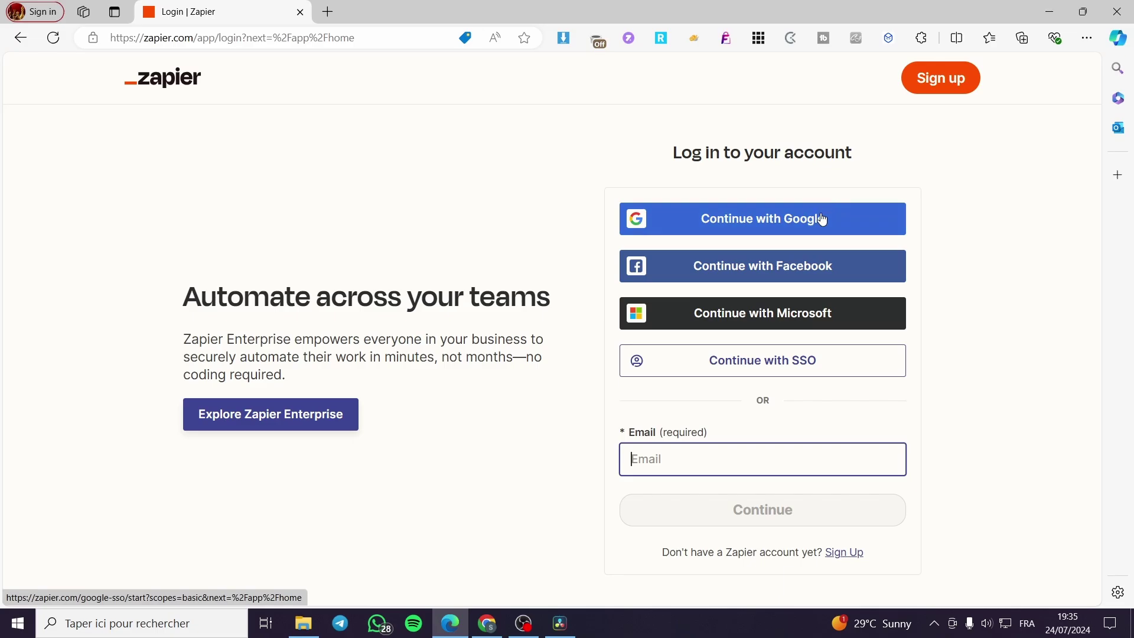
click(808, 223)
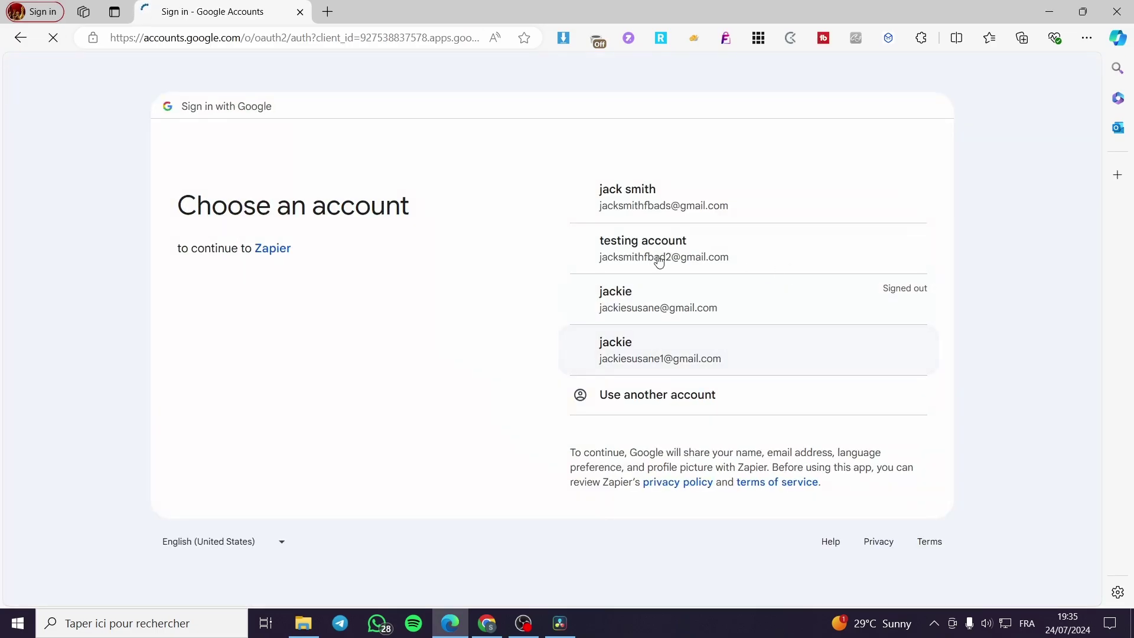
click(740, 210)
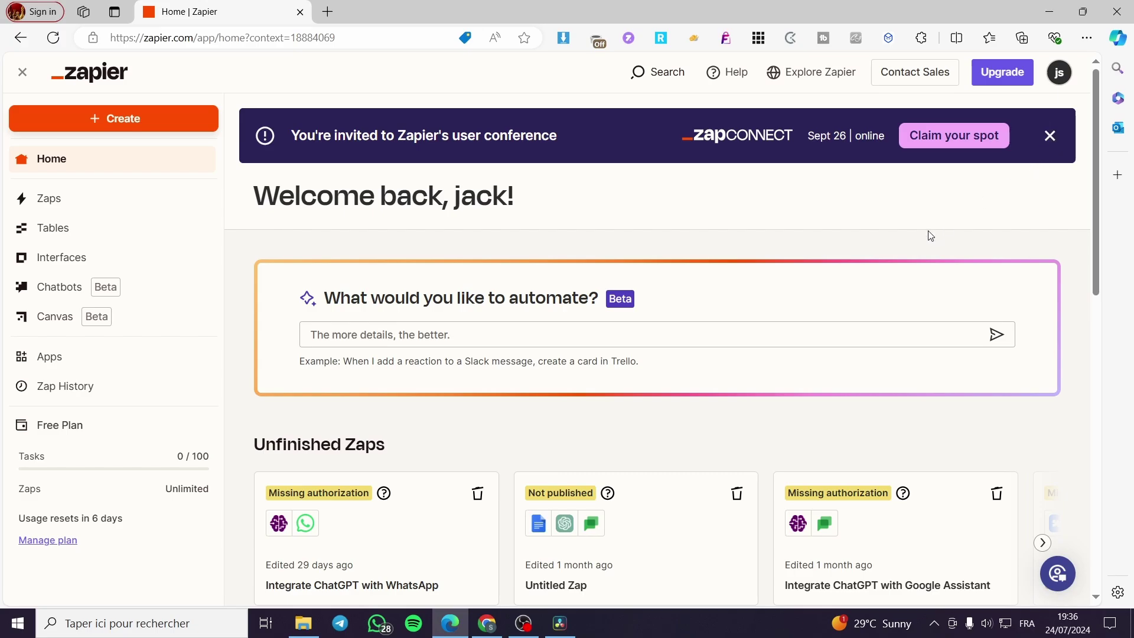
- Create a new Zap from the sidebar's Create menu
scroll(930, 236, down, 1)
scroll(960, 380, up, 1)
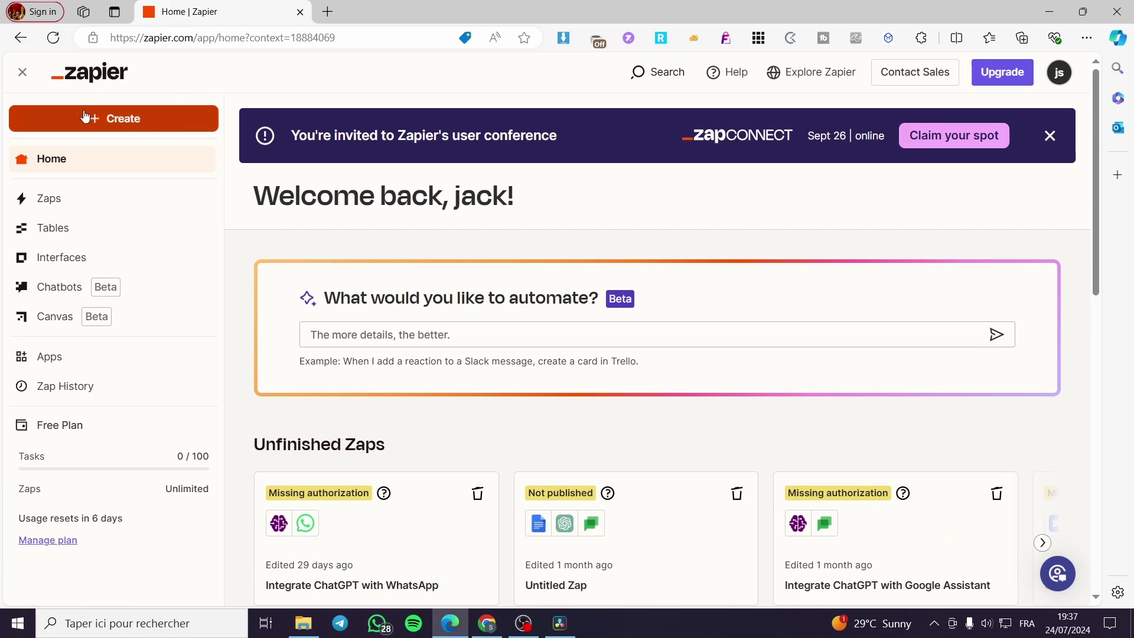
click(126, 125)
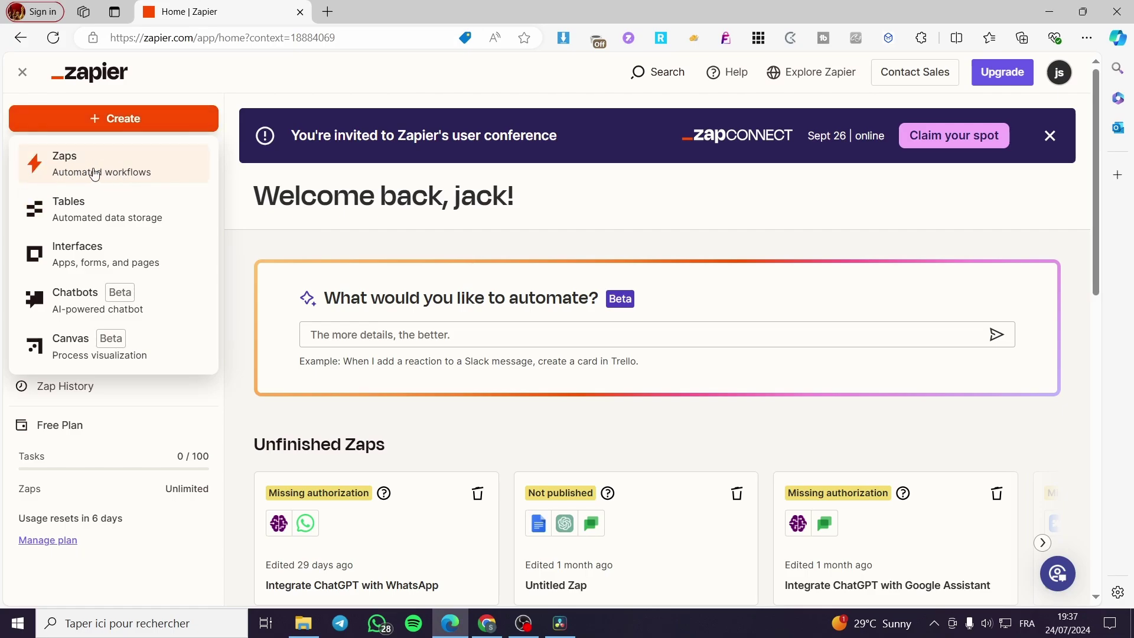
click(127, 166)
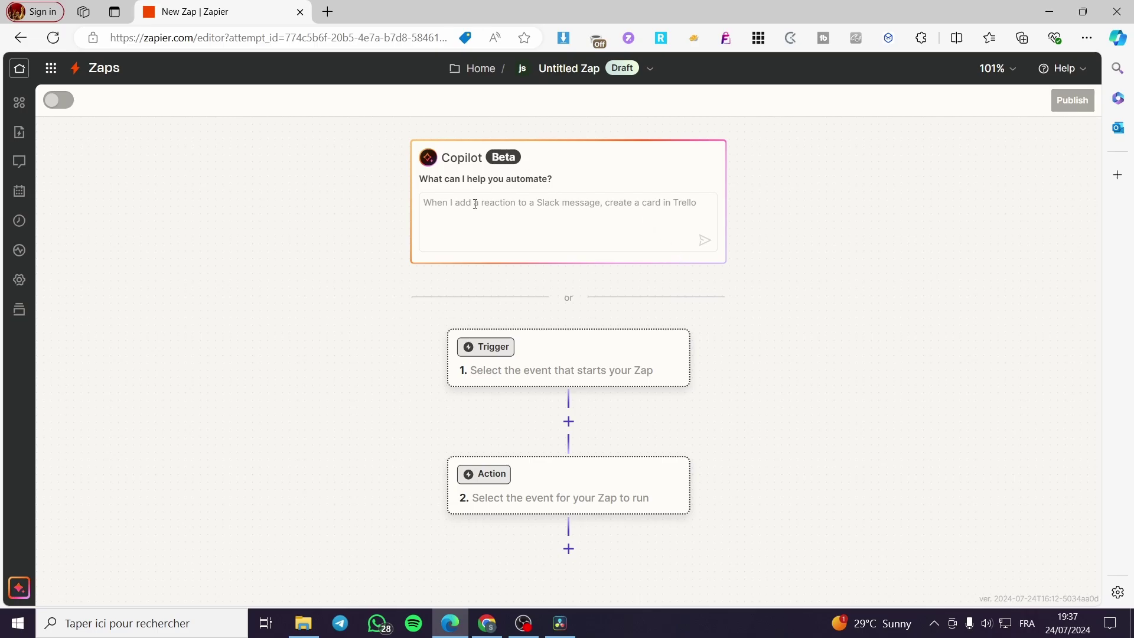
click(520, 198)
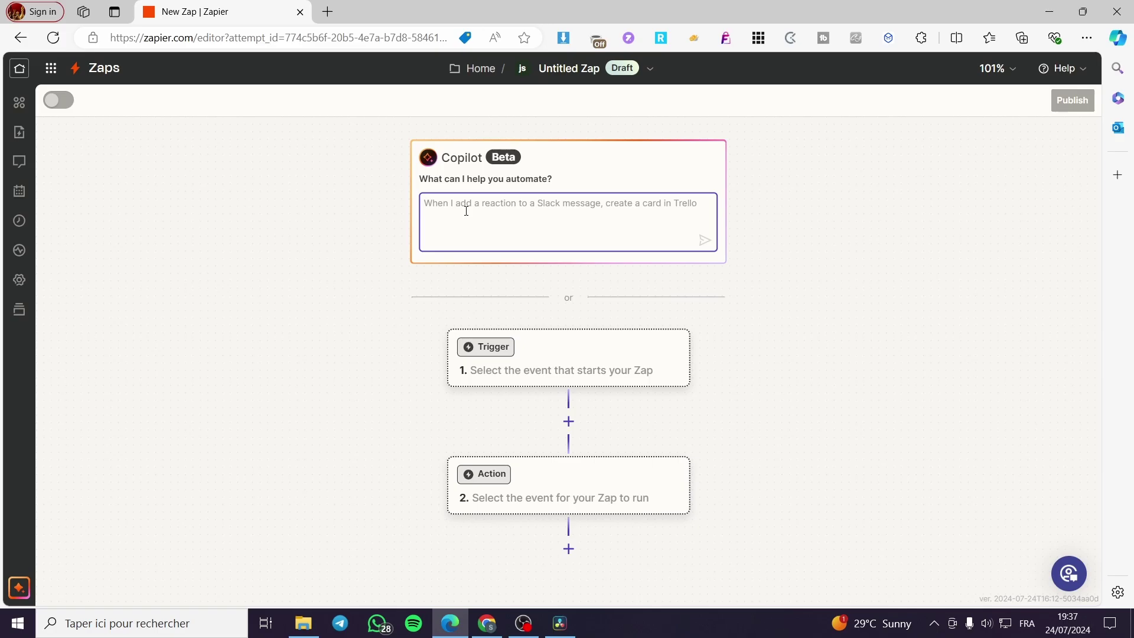
text(i)
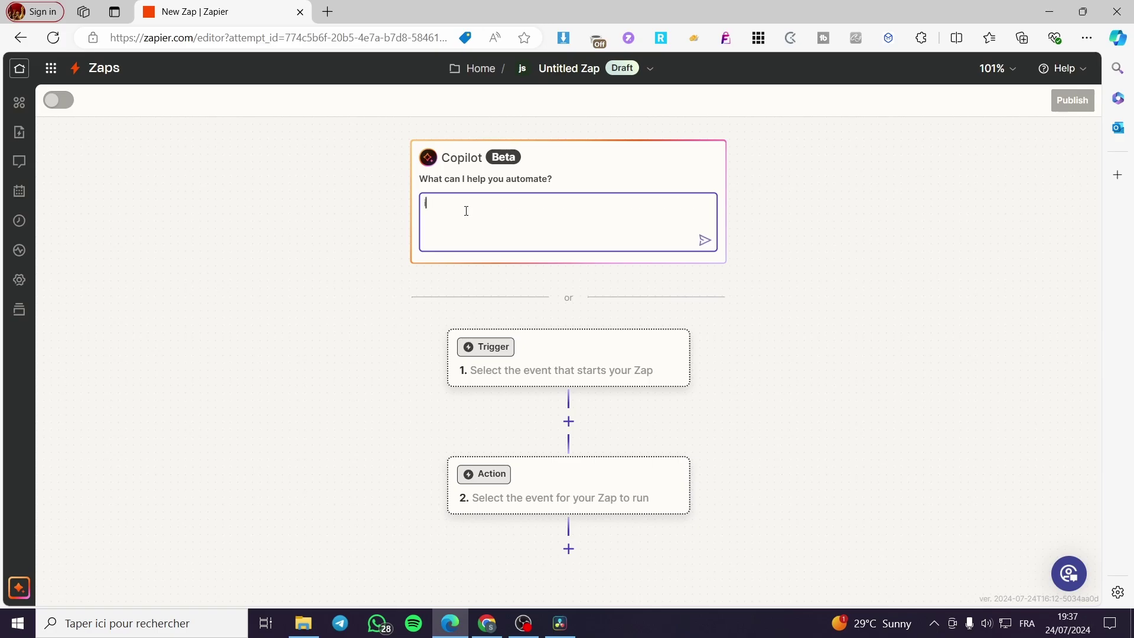
text( want to connect zapier to whatapp)
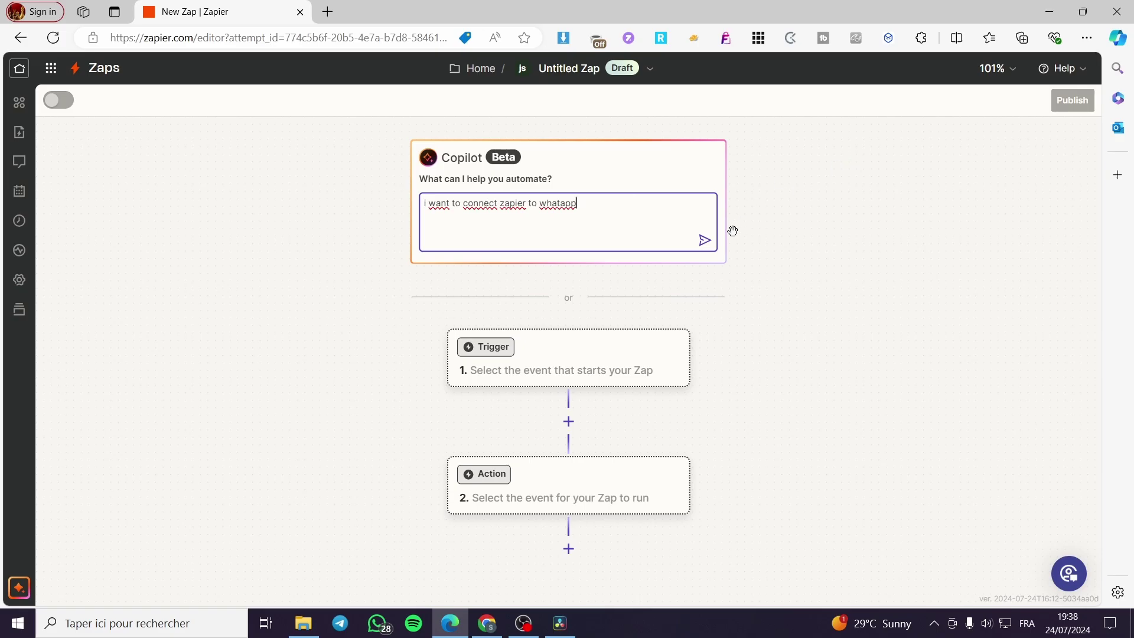
click(704, 240)
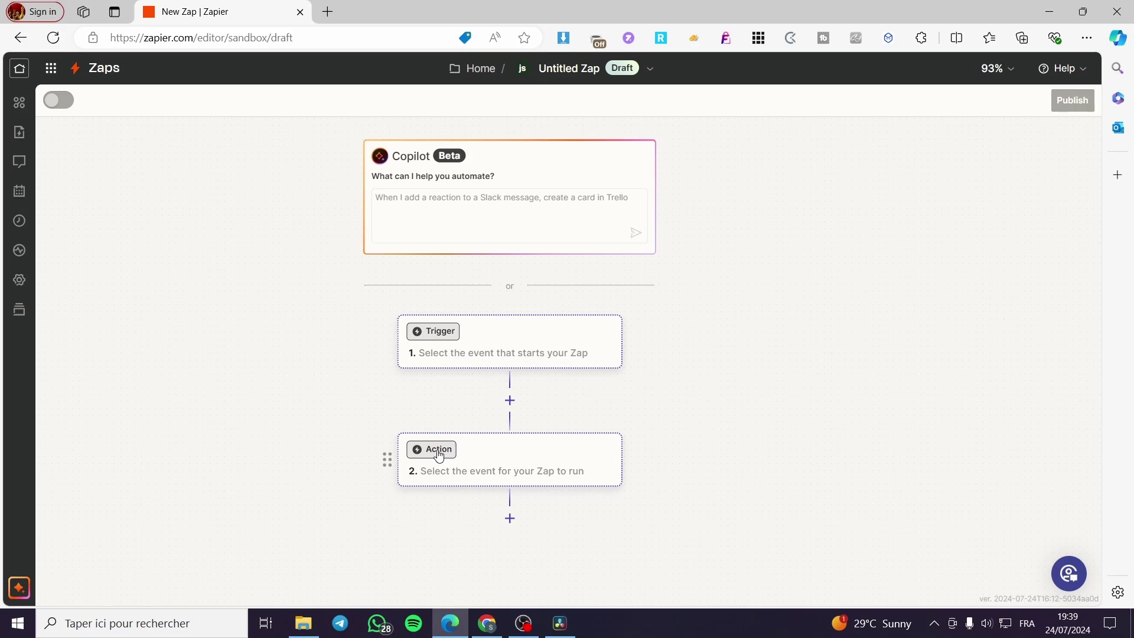
- Search the trigger apps for 'zapier' and choose Email by Zapier
click(438, 332)
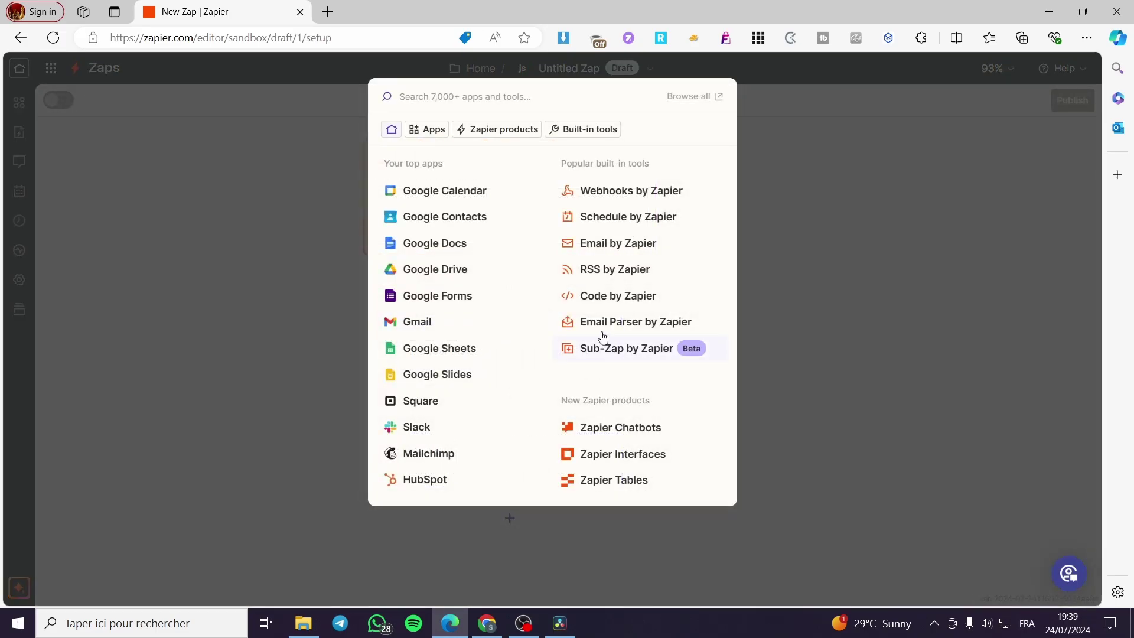
text(wha)
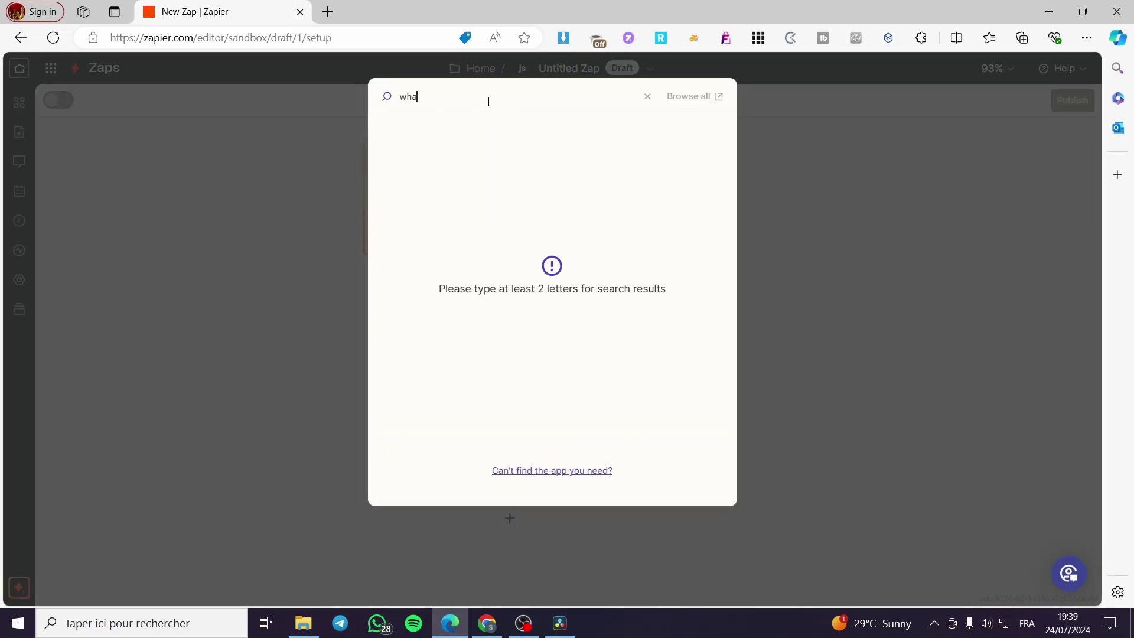
text(t)
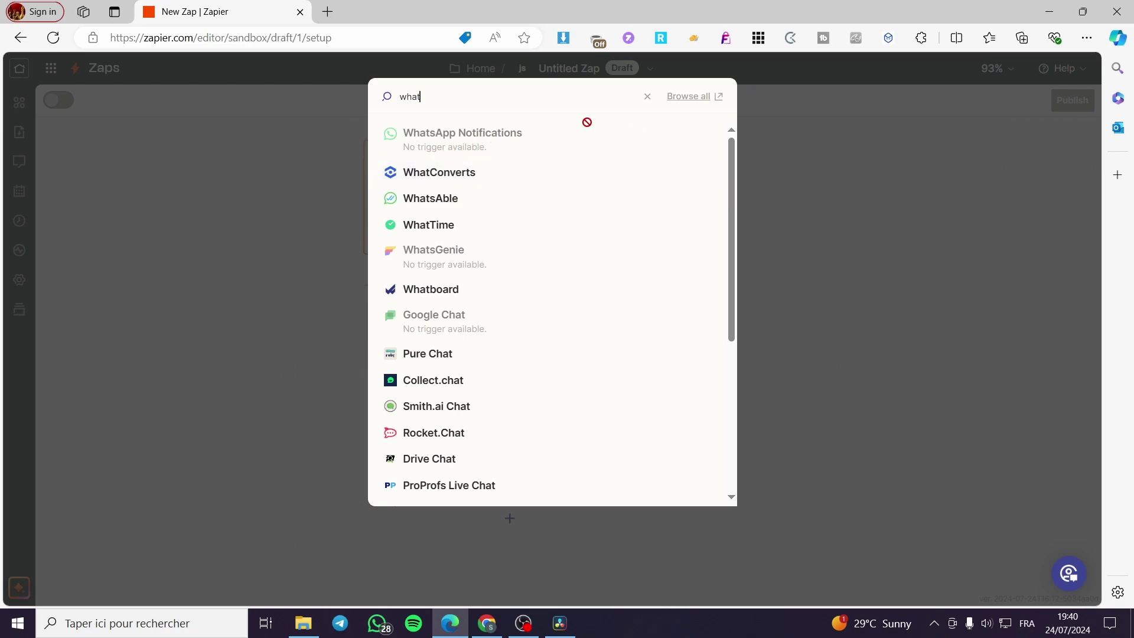
drag(433, 96, 388, 102)
text(za)
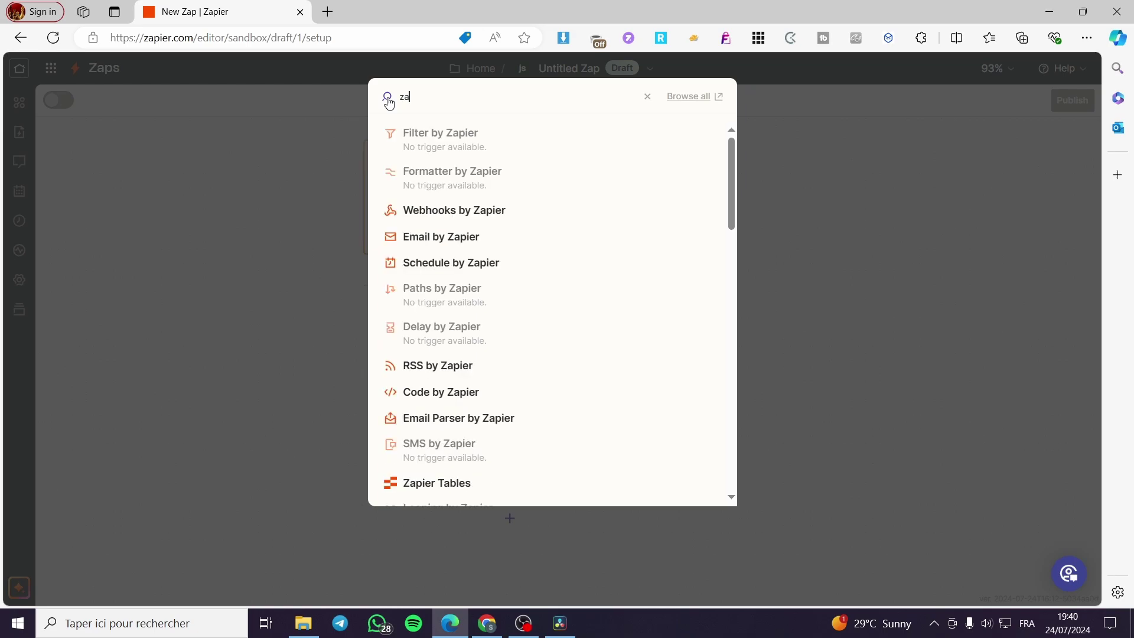
text(pier)
scroll(487, 369, down, 1)
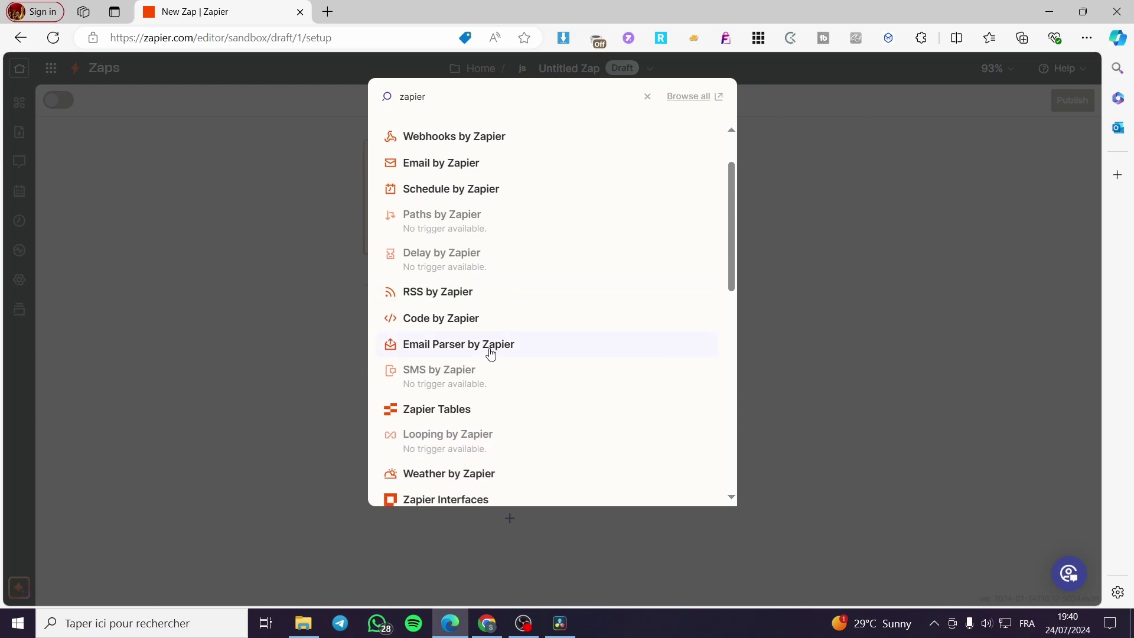
scroll(502, 352, down, 2)
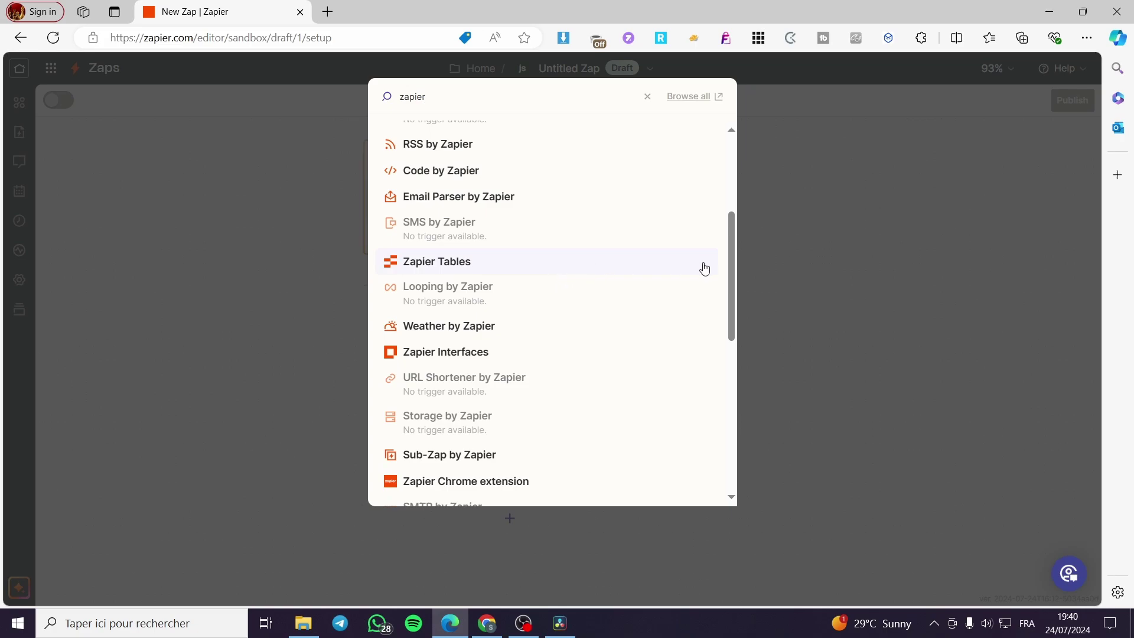
drag(730, 262, 714, 445)
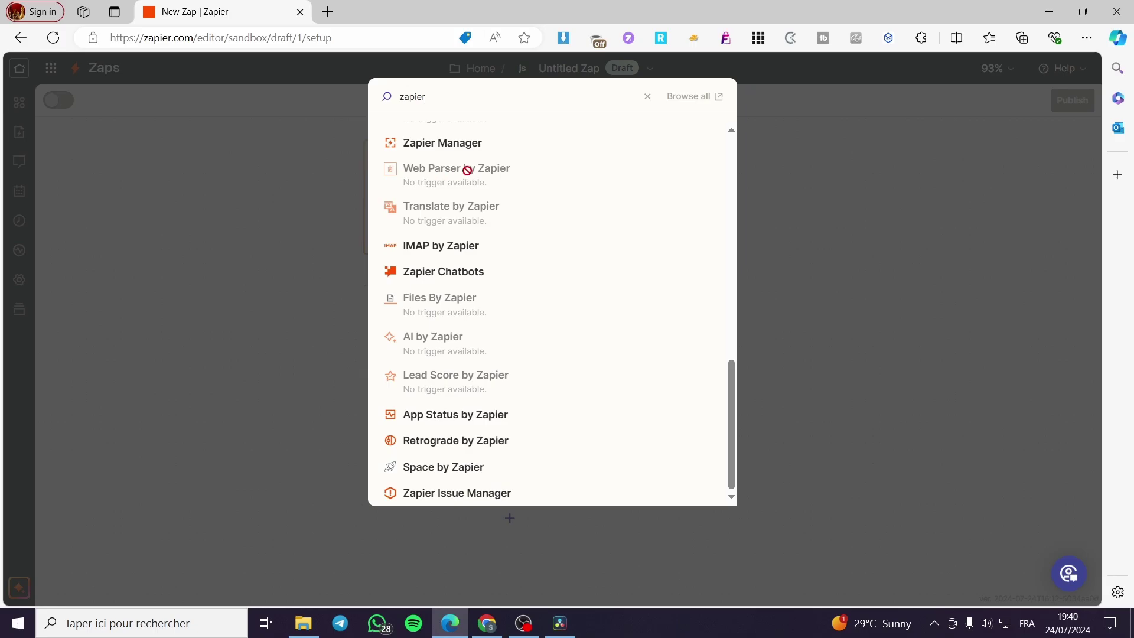
scroll(560, 245, up, 1)
scroll(614, 356, up, 8)
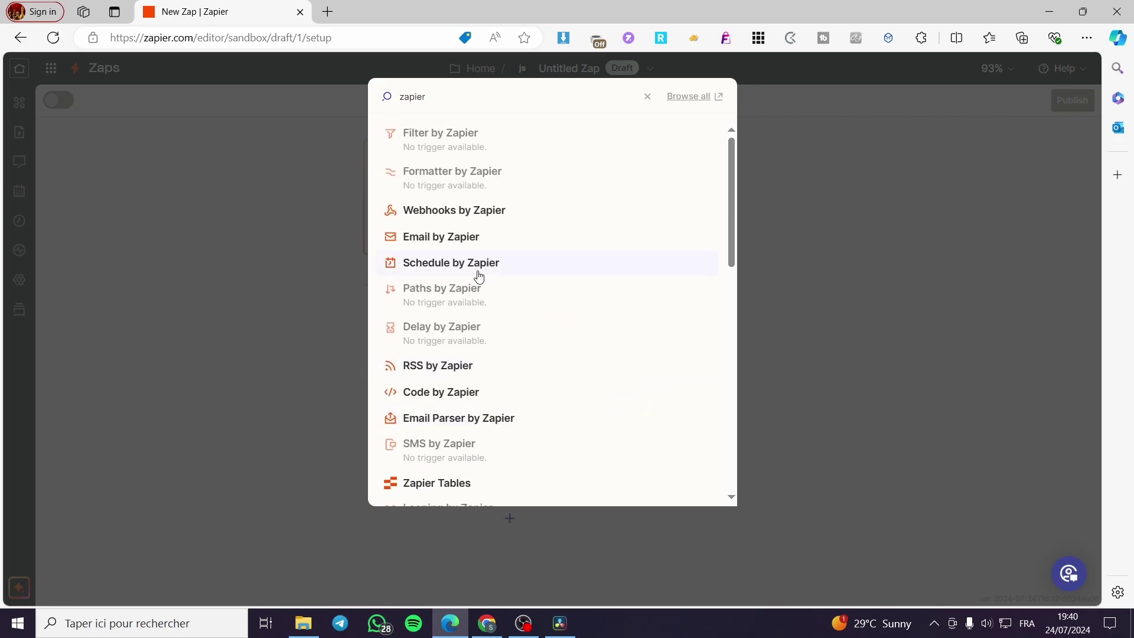
click(458, 238)
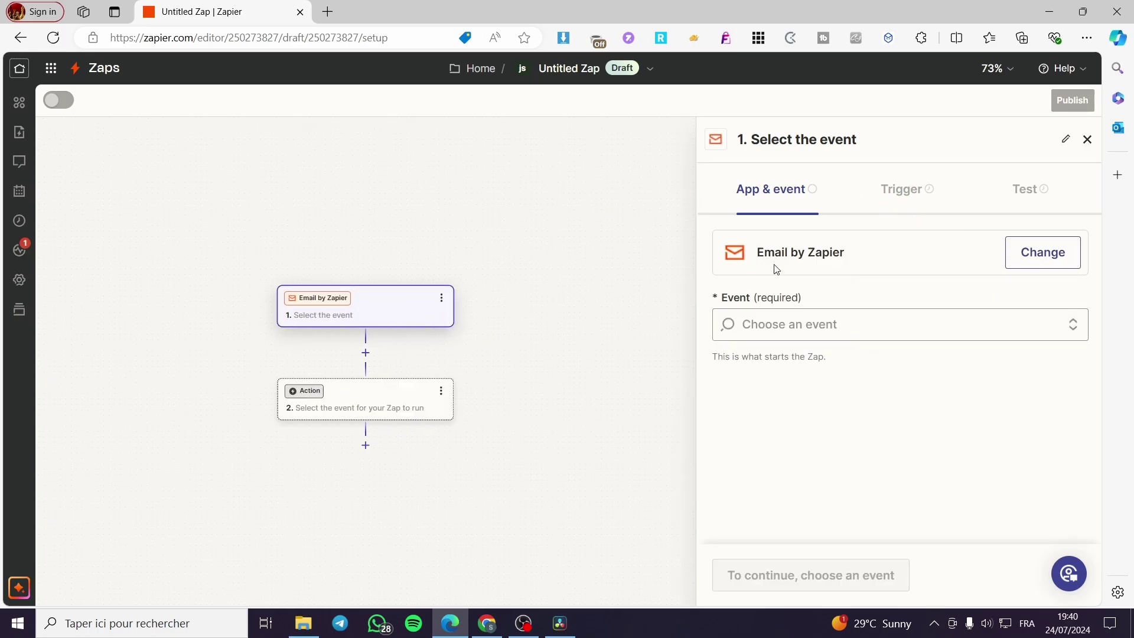
- Choose New Inbound Email as the Email by Zapier trigger event
click(773, 325)
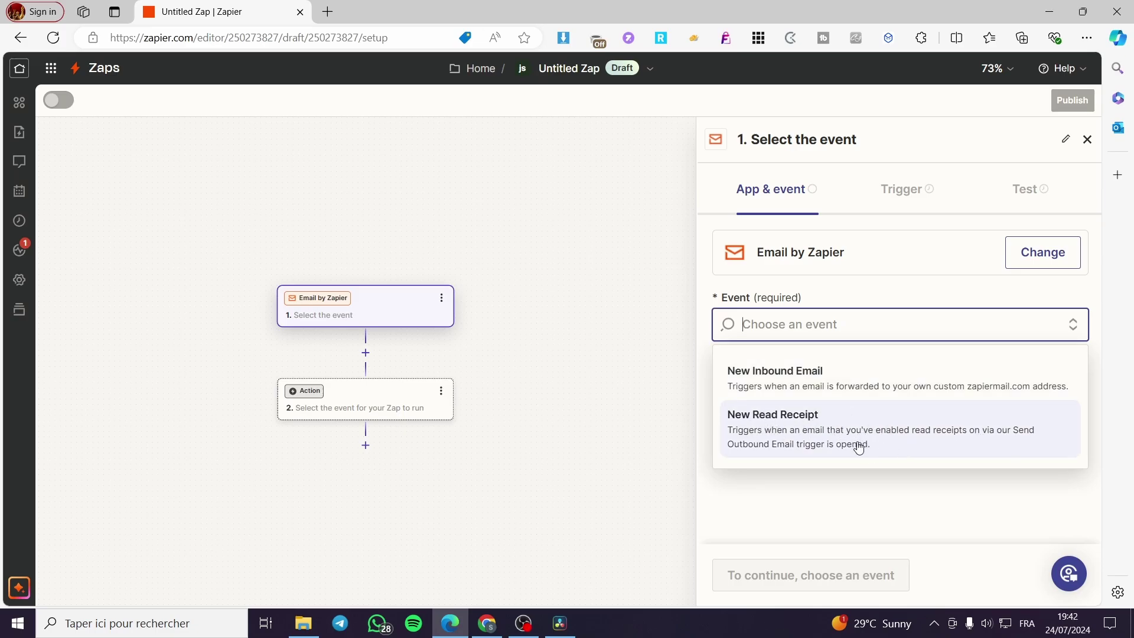
click(776, 392)
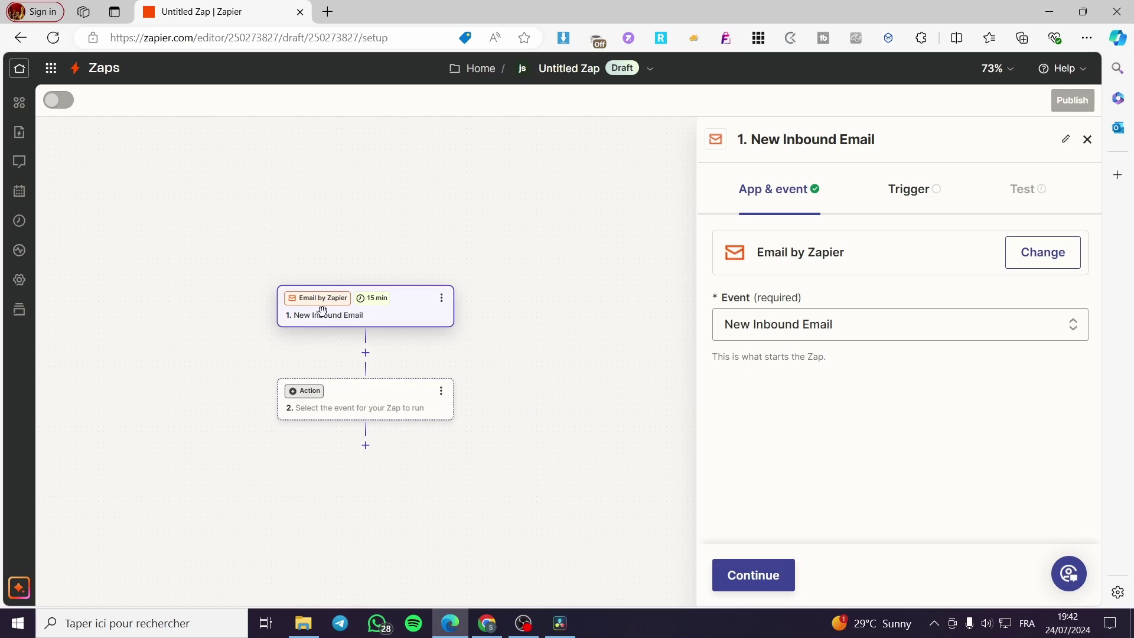
mouse_move(383, 301)
- Continue to trigger settings and clear the rejected autofilled Email Address
click(924, 191)
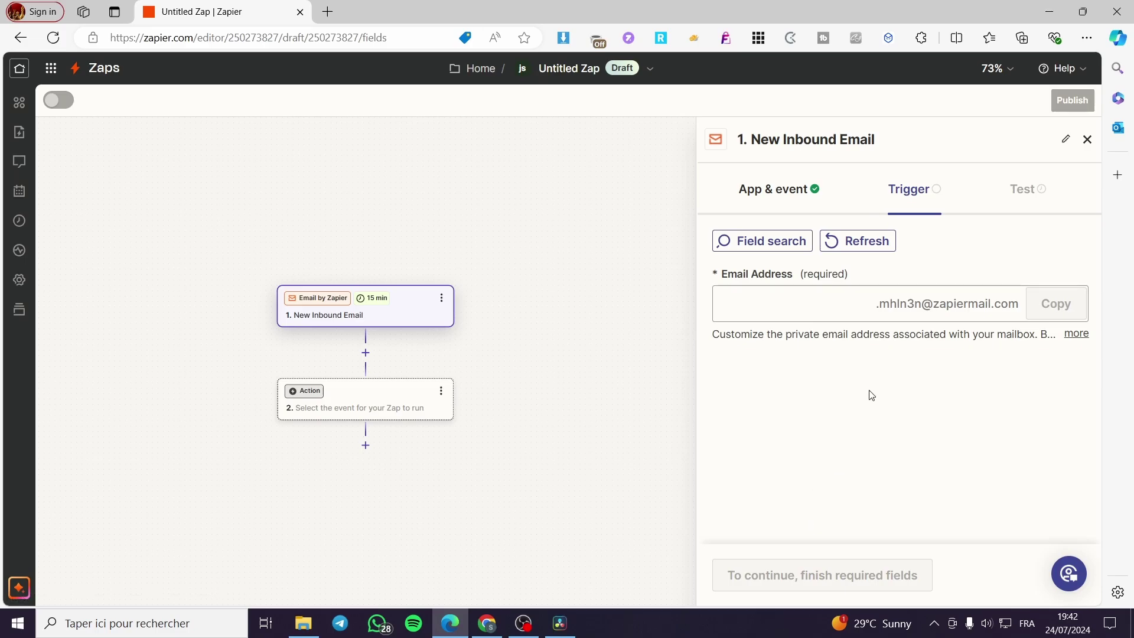
click(756, 301)
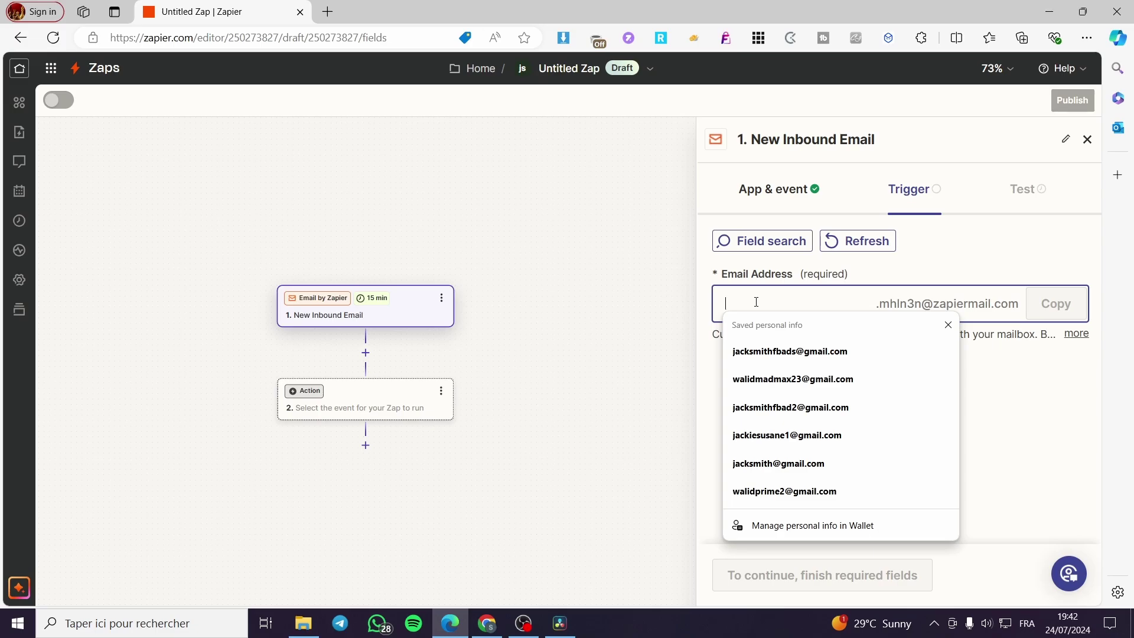
click(790, 351)
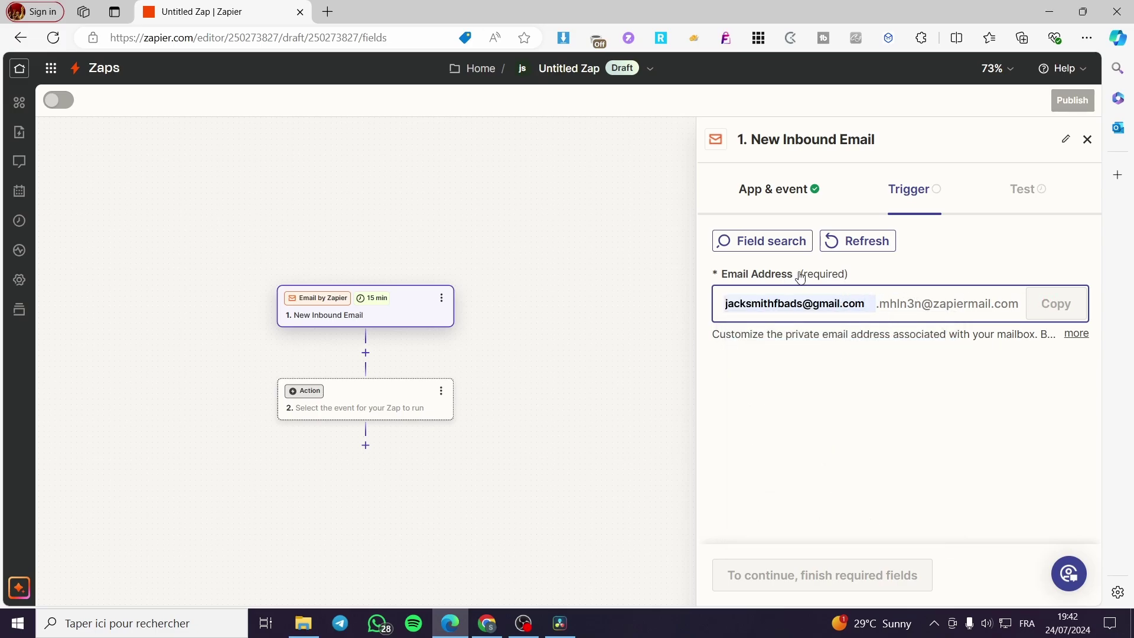
click(853, 241)
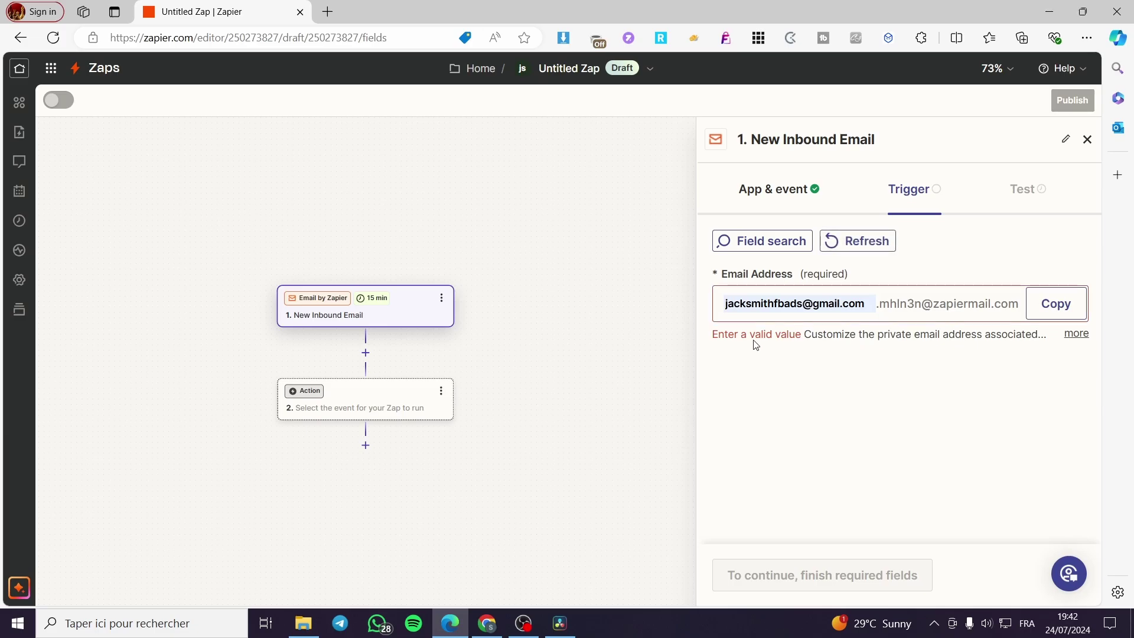
click(877, 308)
key(BackSpace)
key(BackSpace)
key(BackSpace)
key(BackSpace)
key(BackSpace)
key(BackSpace)
key(BackSpace)
key(BackSpace)
key(BackSpace)
key(BackSpace)
key(BackSpace)
key(BackSpace)
key(BackSpace)
key(BackSpace)
key(BackSpace)
key(BackSpace)
key(BackSpace)
key(BackSpace)
key(BackSpace)
key(BackSpace)
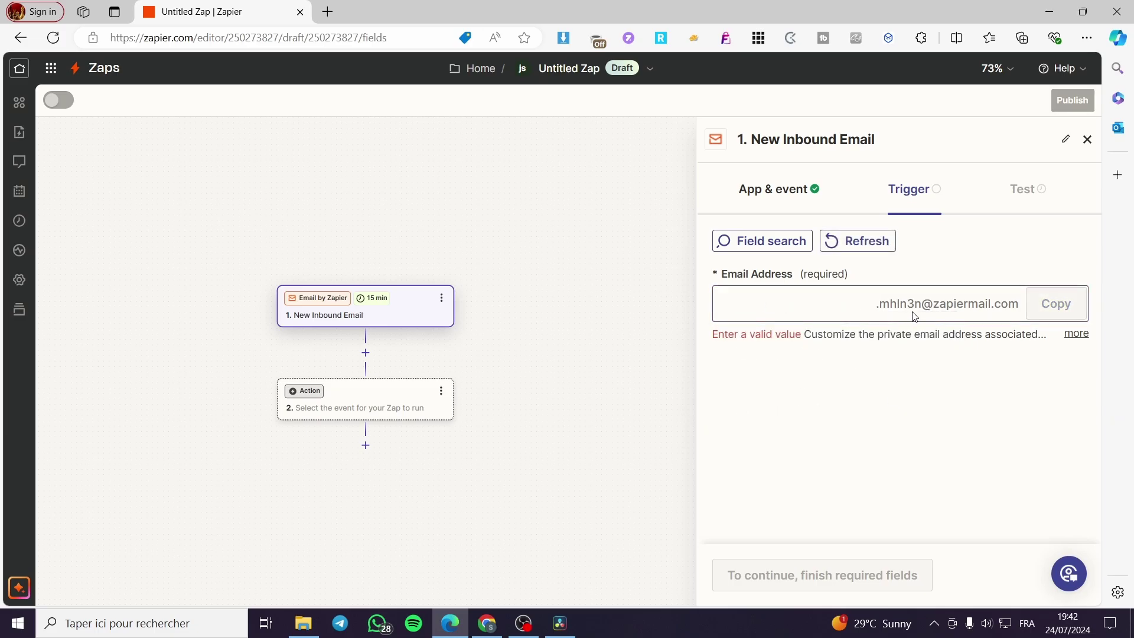
- Enter the custom mailbox prefix 's' and proceed to testing the trigger
click(823, 312)
text(smith)
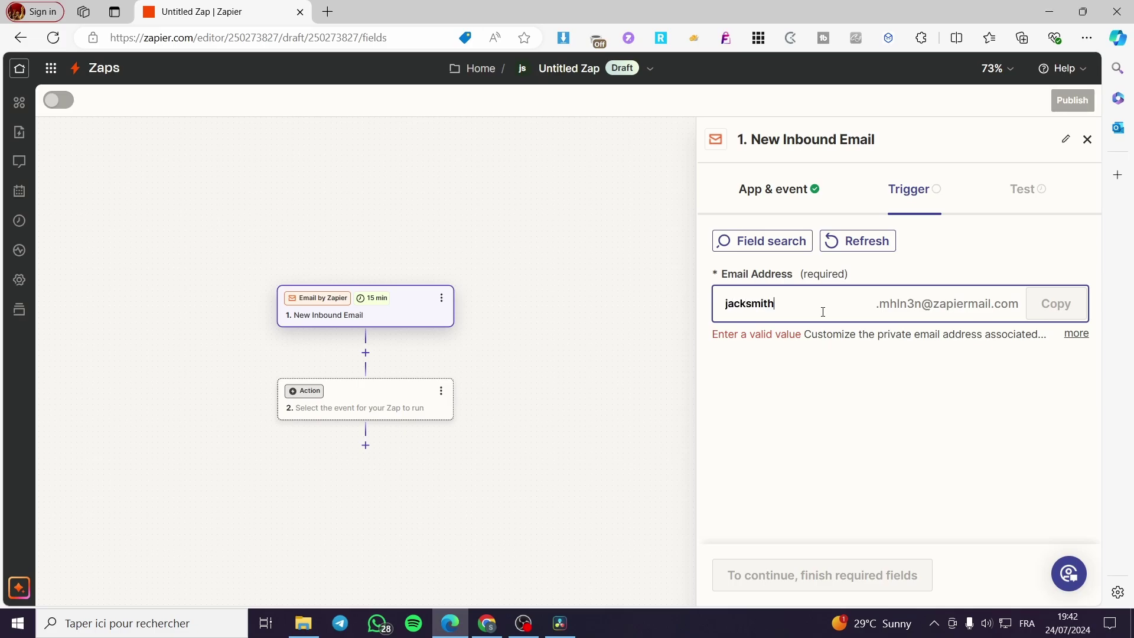
click(956, 384)
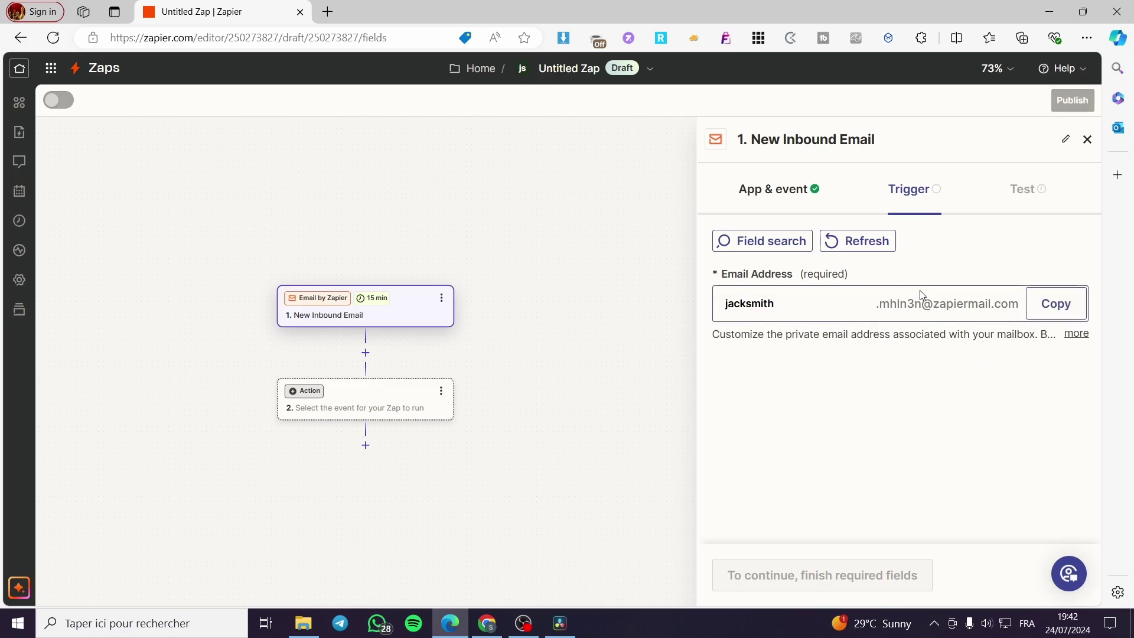
click(1037, 206)
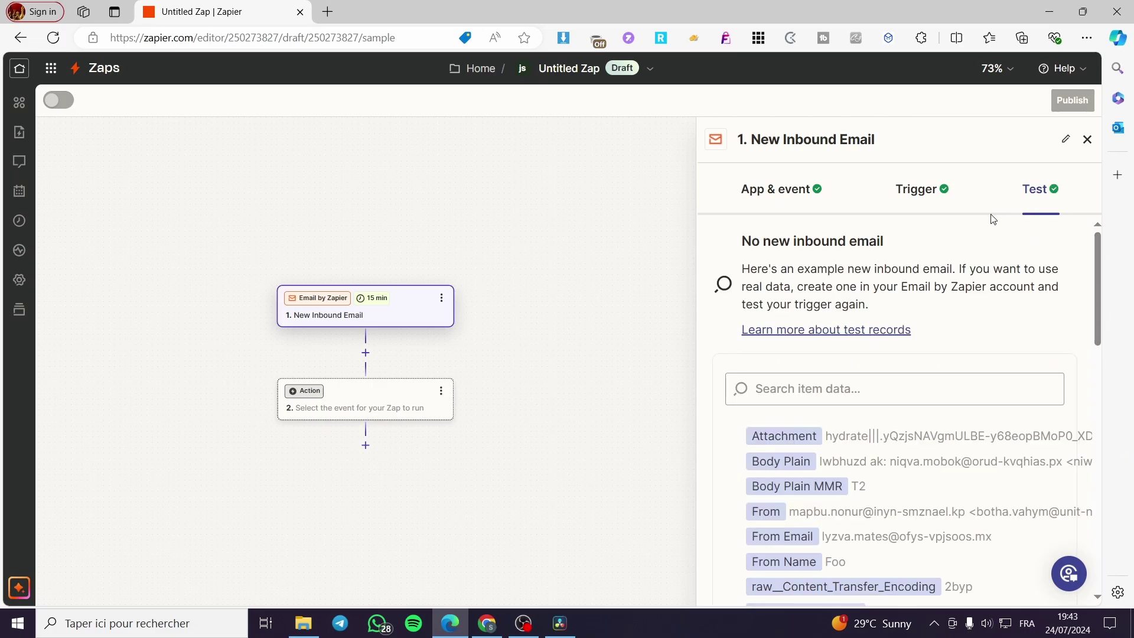
- Scroll through the sample inbound email record showing From Name, raw__Date and raw__Subject
scroll(870, 381, down, 4)
scroll(870, 381, down, 4)
scroll(898, 392, up, 8)
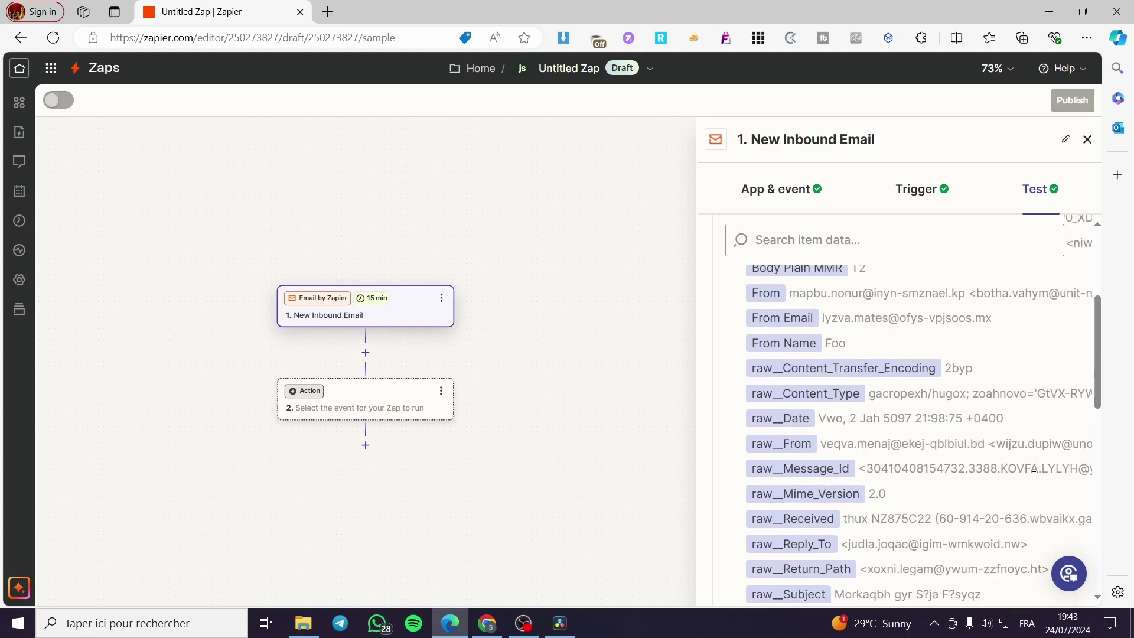
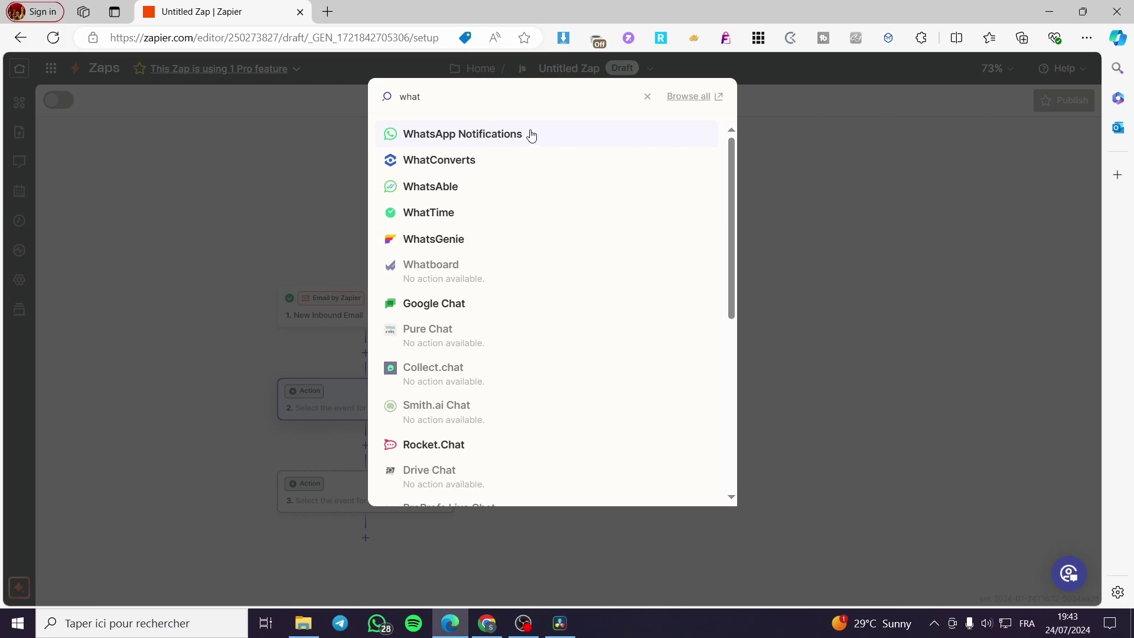
- Choose WhatsApp Notifications as the step 2 app with the Send Message event
click(529, 135)
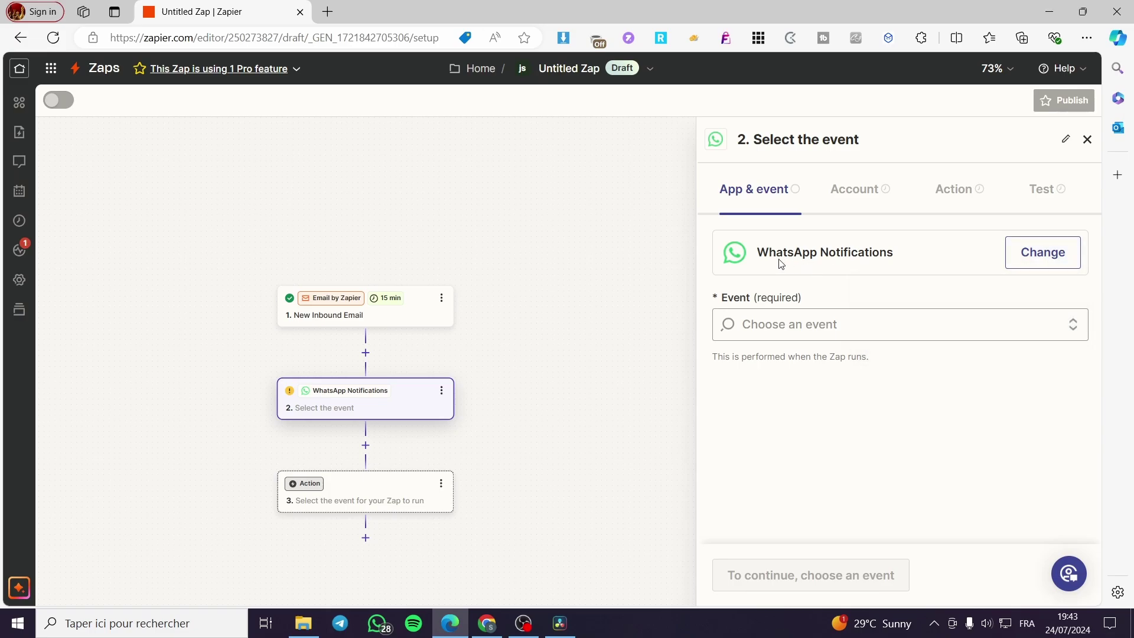
click(893, 326)
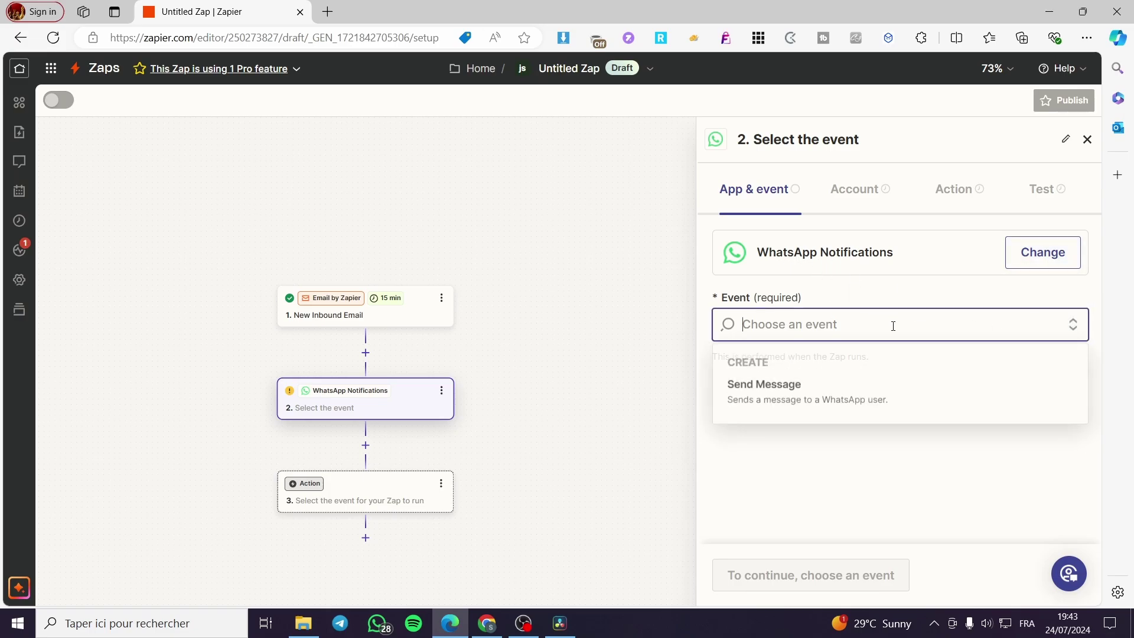
click(794, 392)
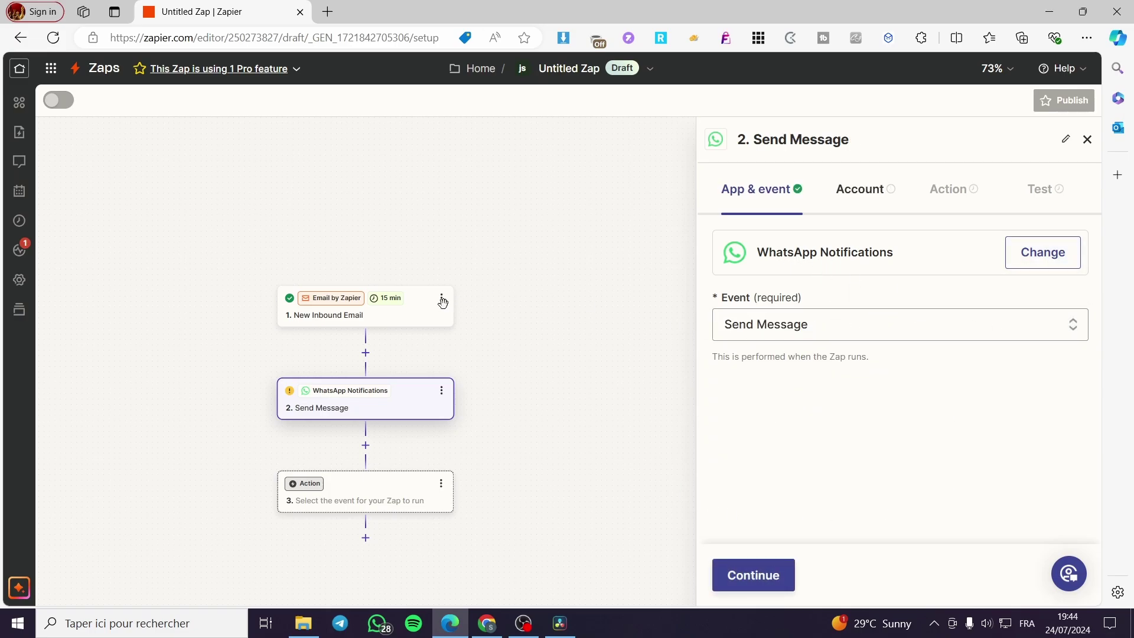
- Sign in and connect a WhatsApp account to the Send Message step
click(851, 205)
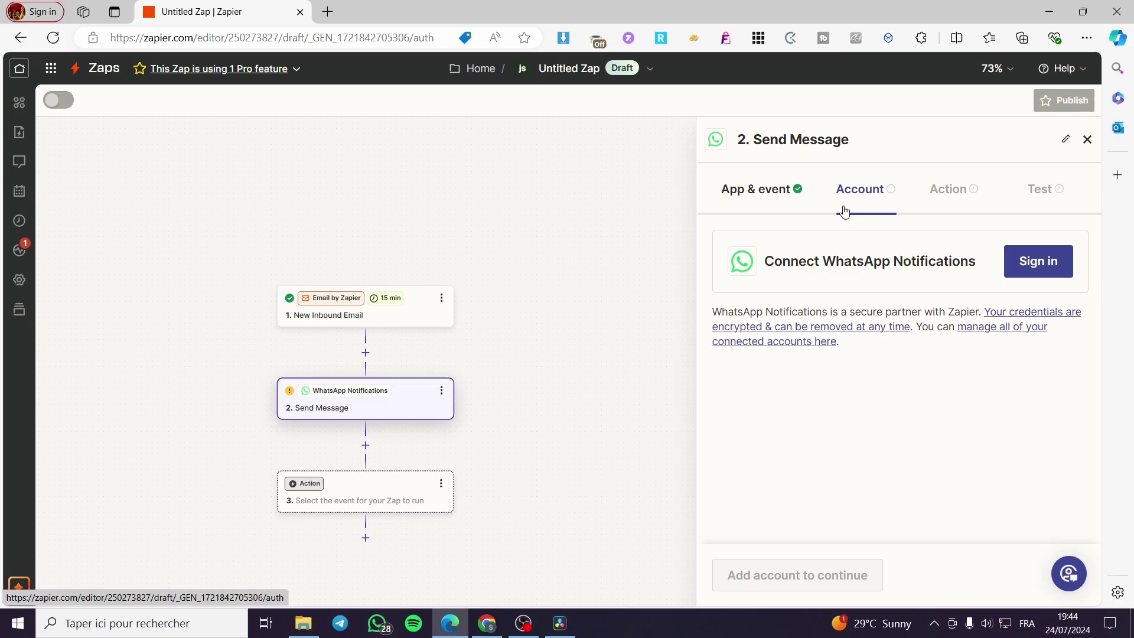
click(1042, 264)
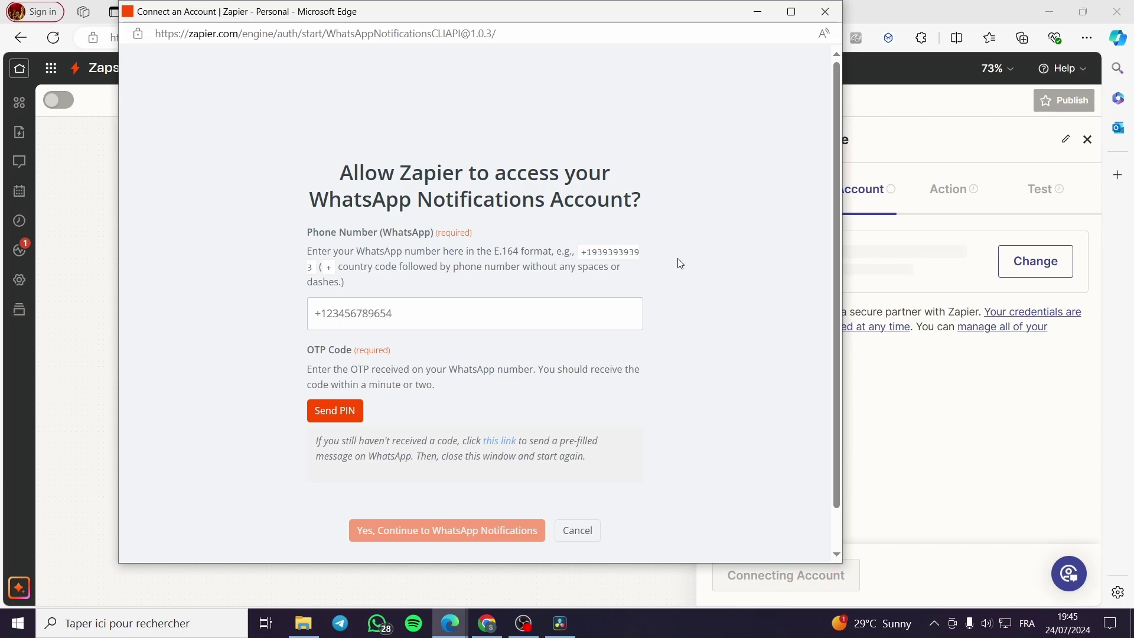
scroll(357, 378, down, 1)
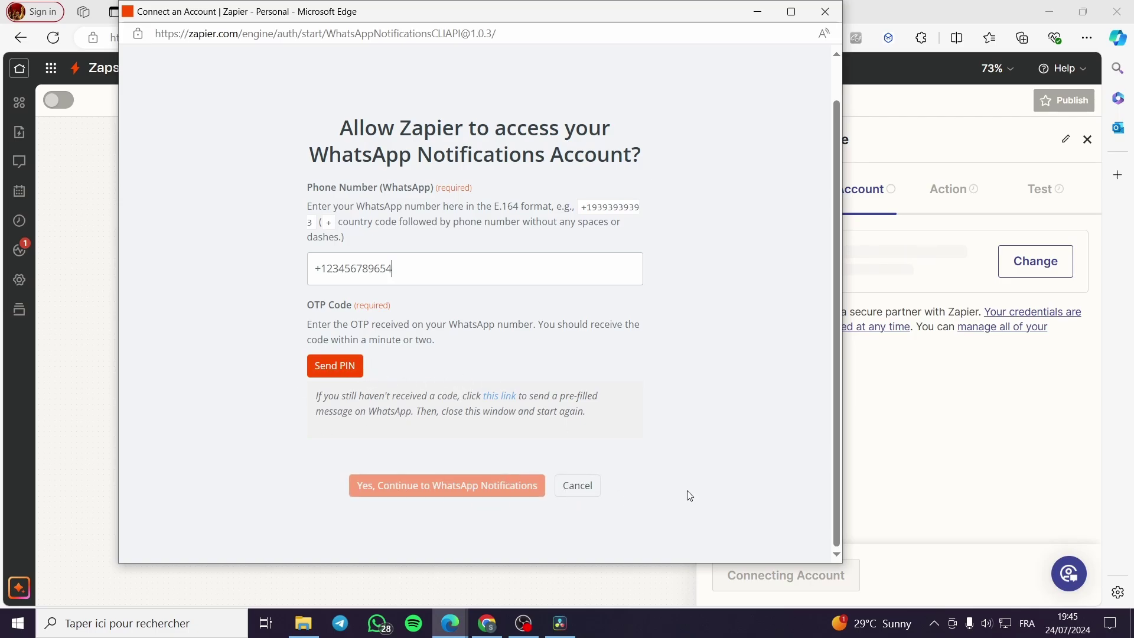
click(833, 16)
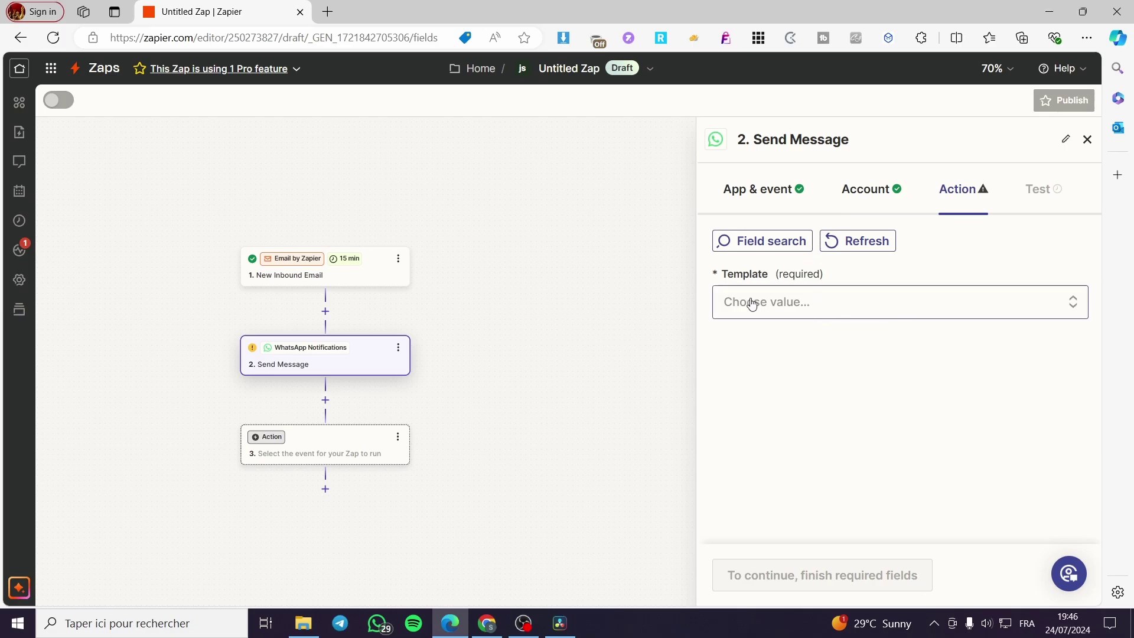
- Pick the New Message template from the Send Message action's Template dropdown
click(829, 303)
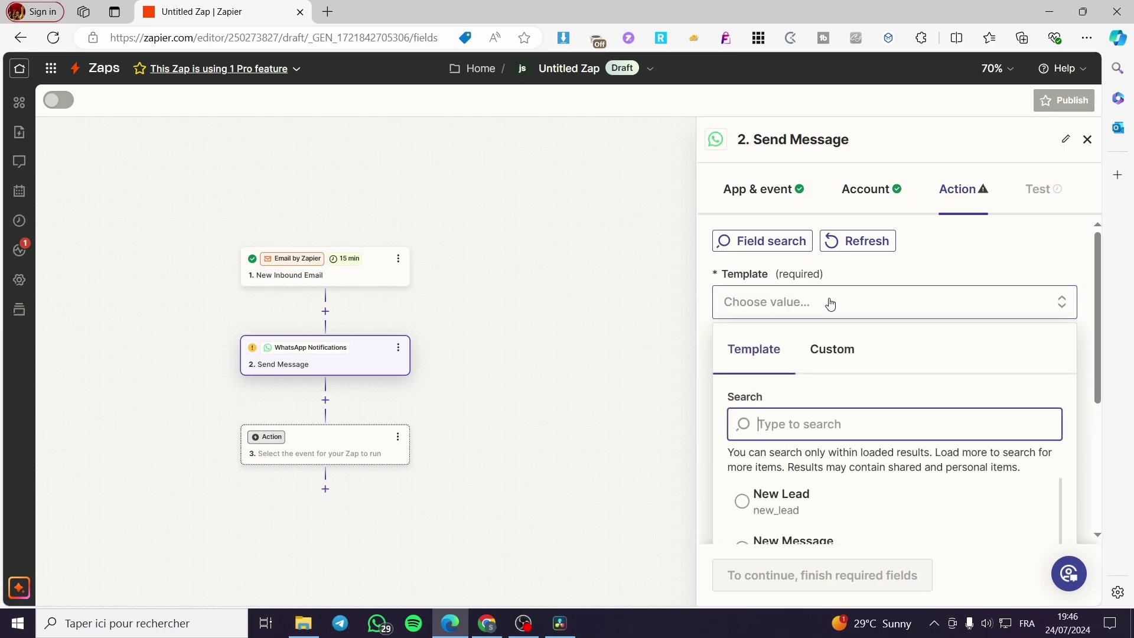
scroll(852, 319, down, 2)
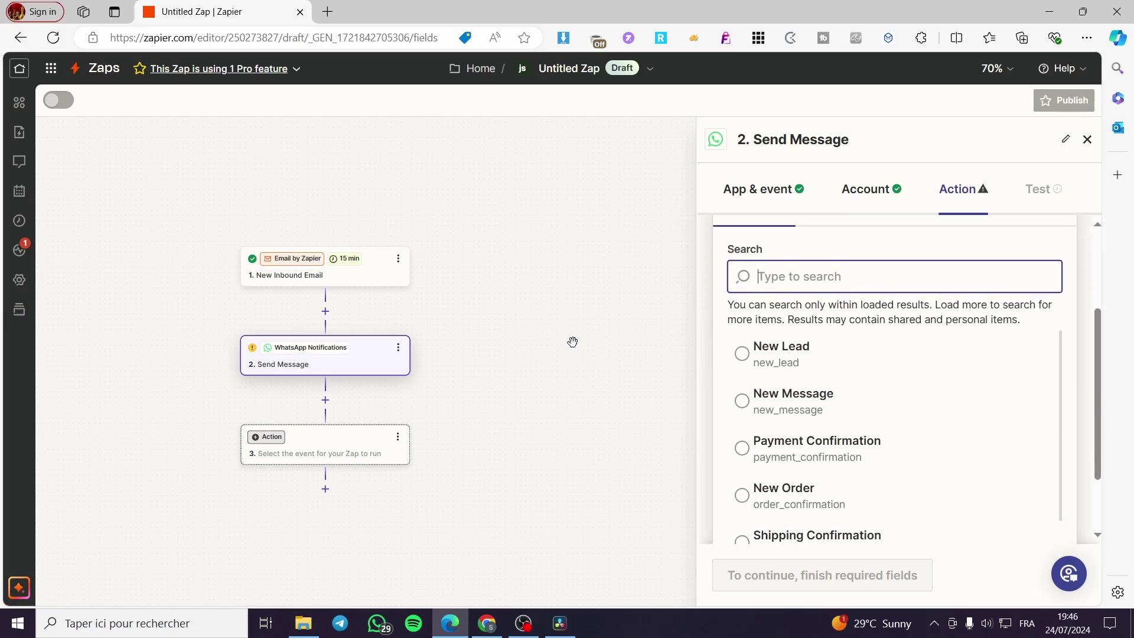
scroll(850, 322, up, 3)
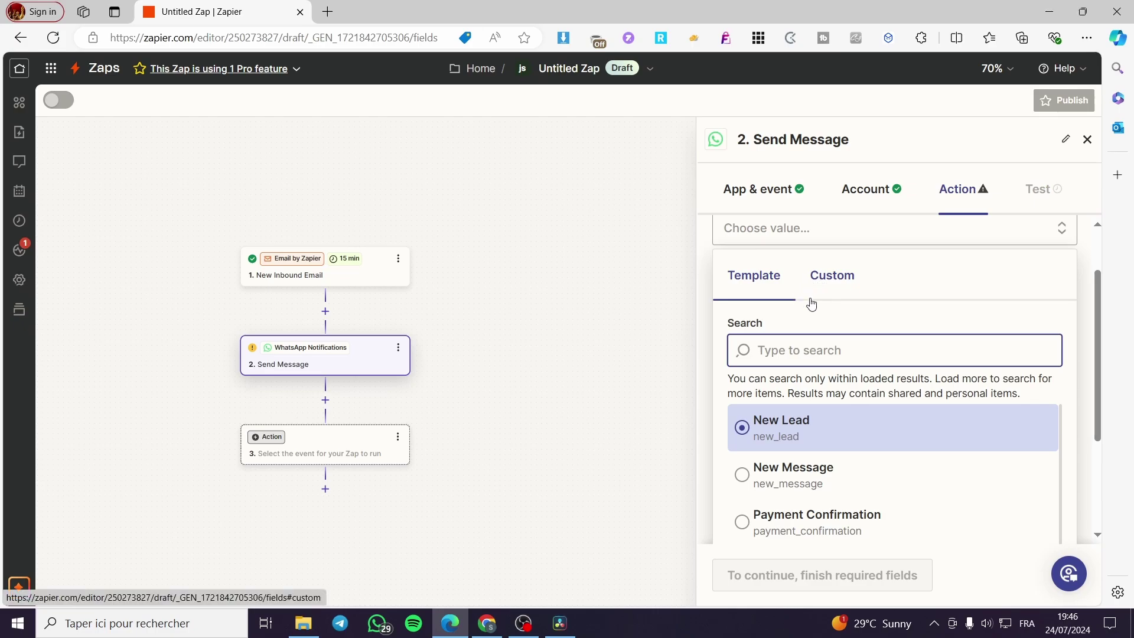
scroll(818, 305, down, 2)
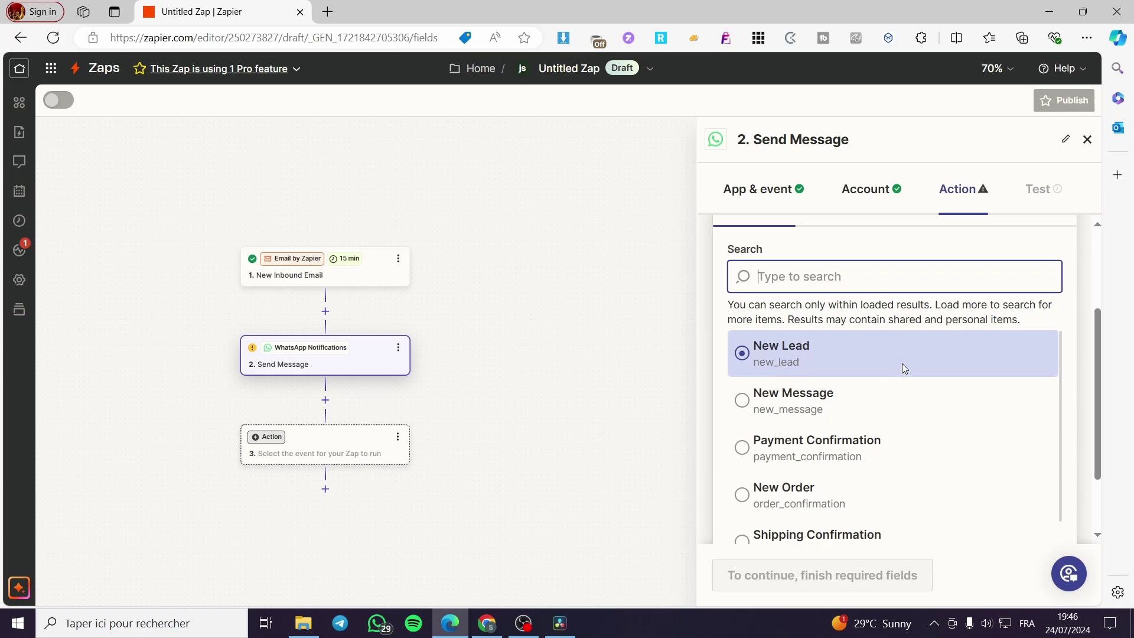
scroll(902, 363, down, 1)
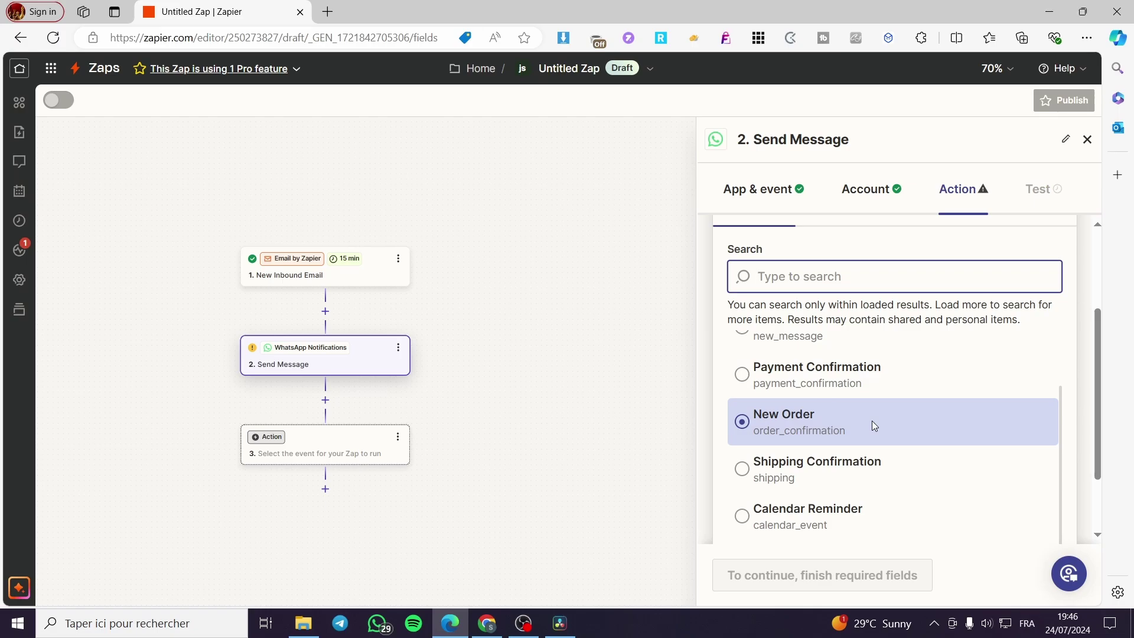
scroll(910, 482, down, 1)
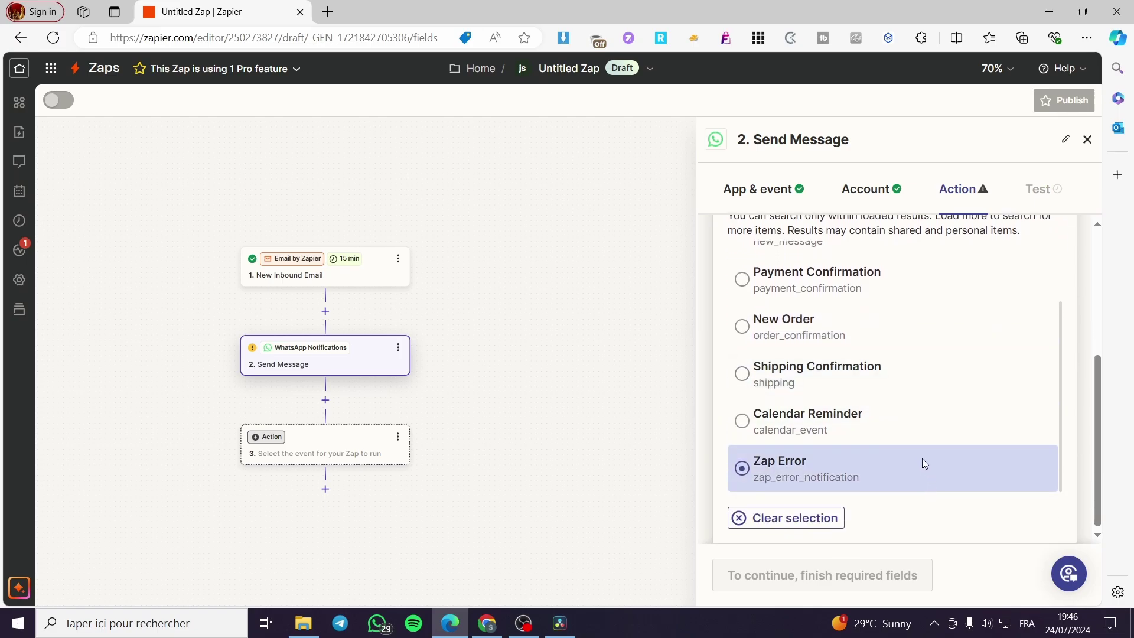
scroll(888, 429, up, 1)
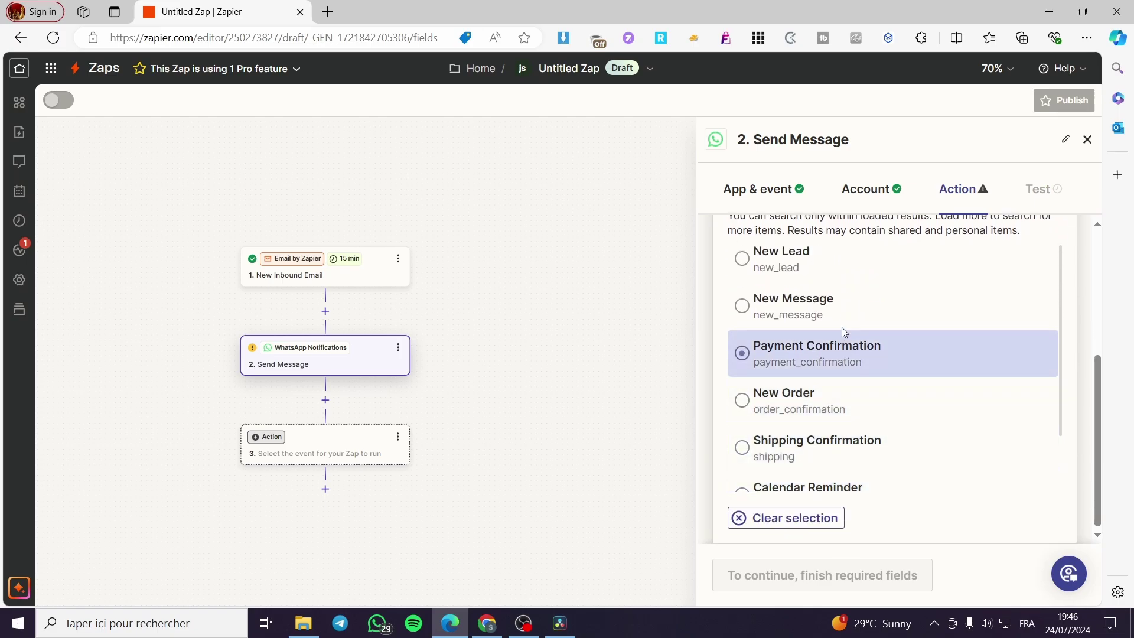
click(839, 308)
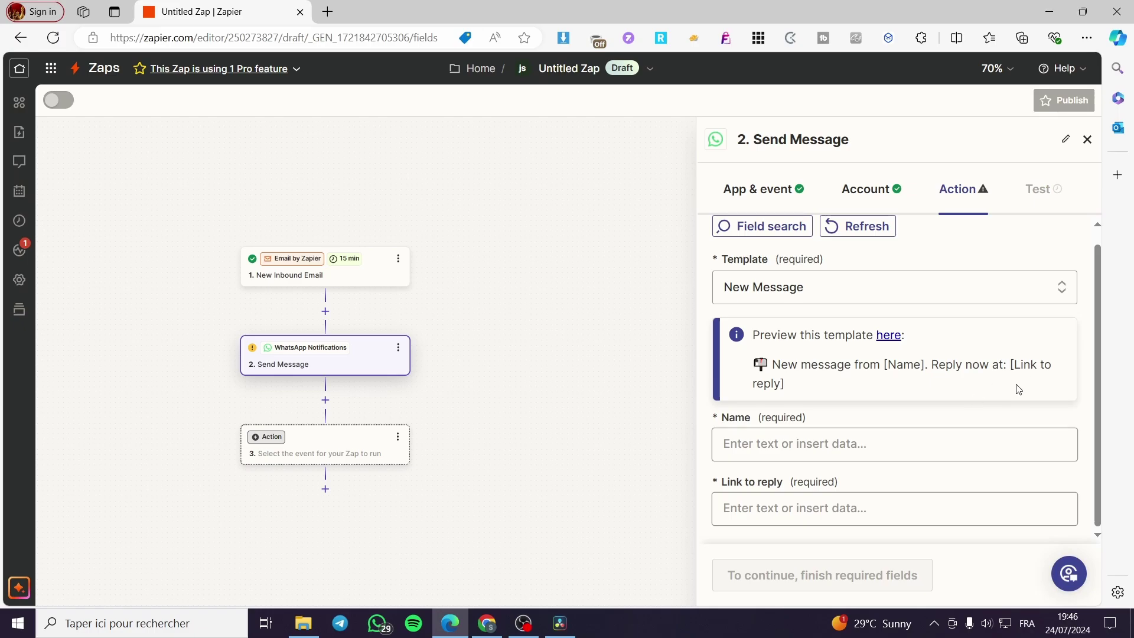
- Fill the Name field with the inbound email's 1. From value
click(786, 451)
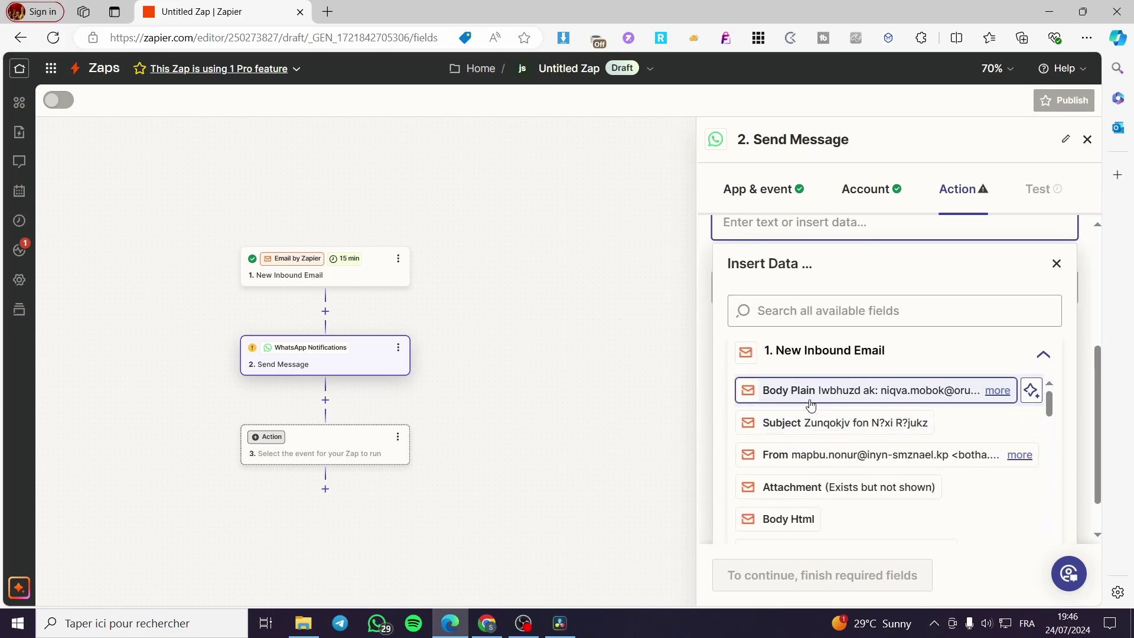
scroll(812, 413, down, 2)
scroll(815, 437, up, 2)
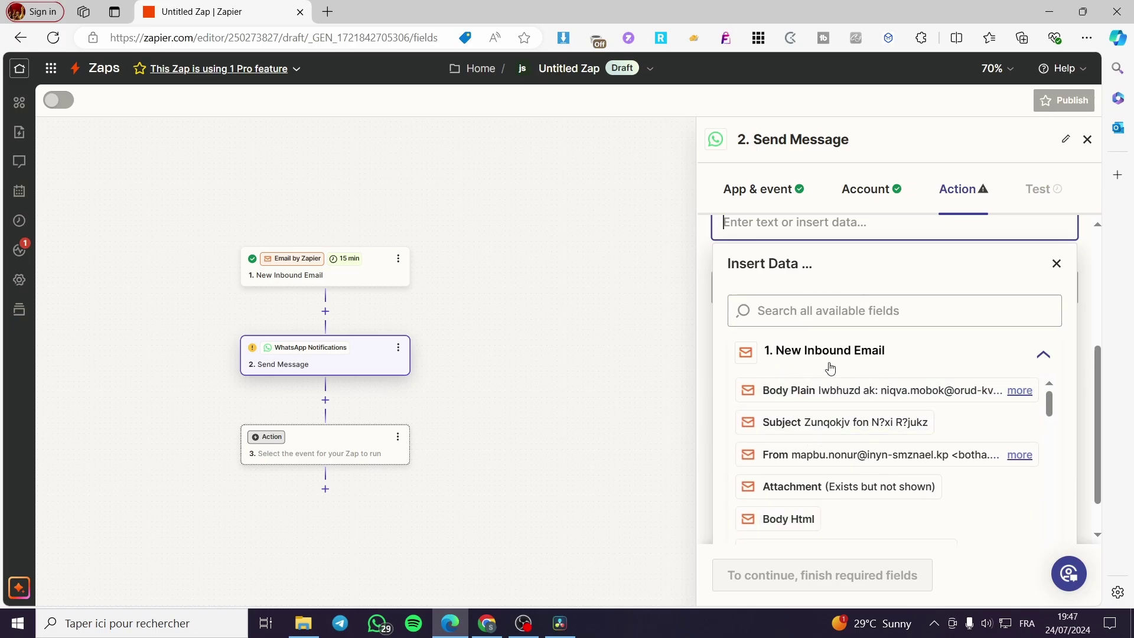
click(792, 463)
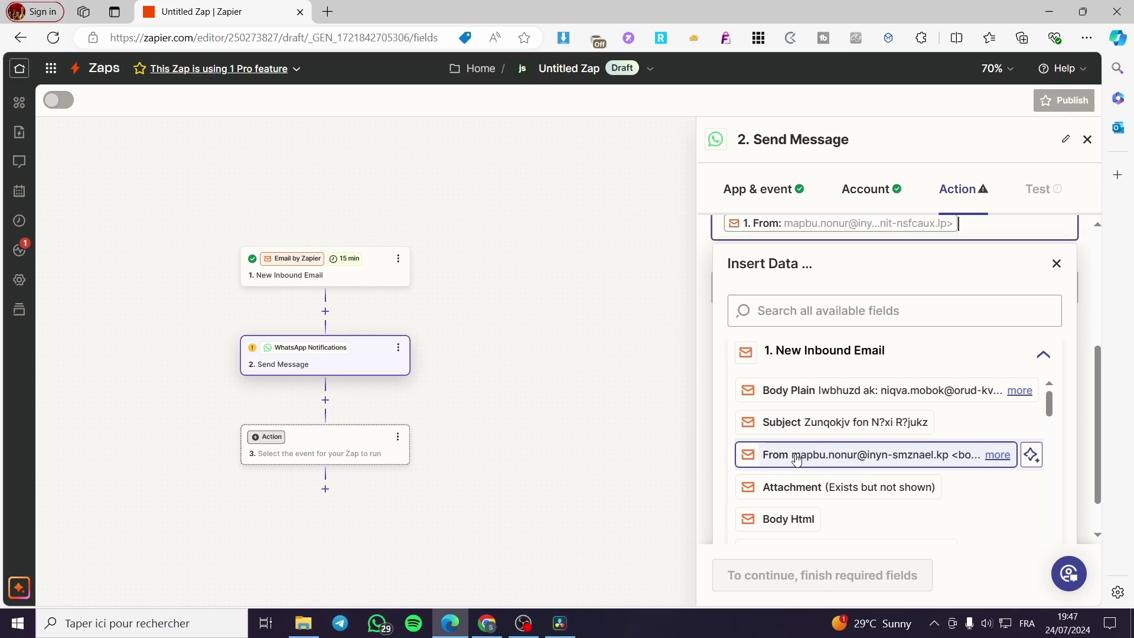
click(1057, 263)
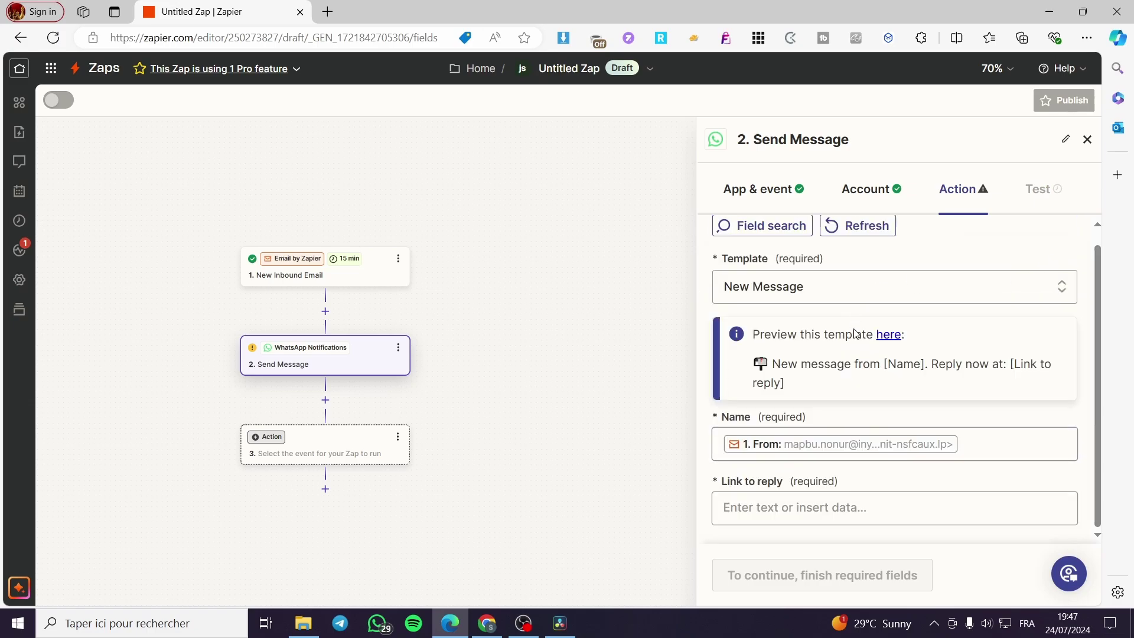
- Fill the Link to reply field with the same 1. From value
click(778, 511)
scroll(927, 481, down, 1)
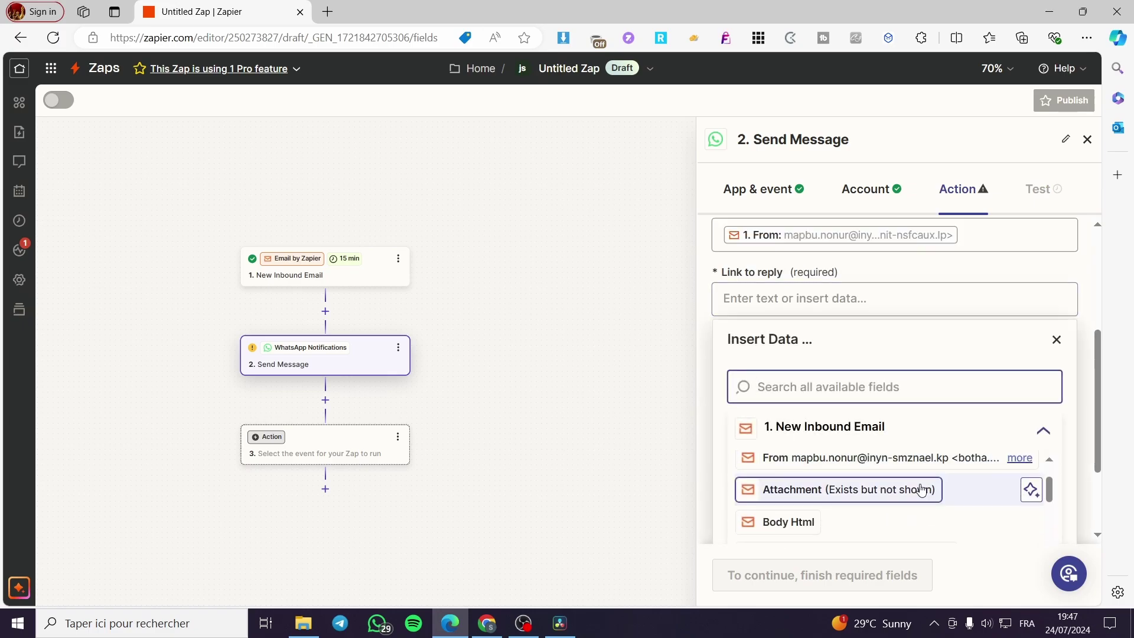
scroll(921, 493, up, 1)
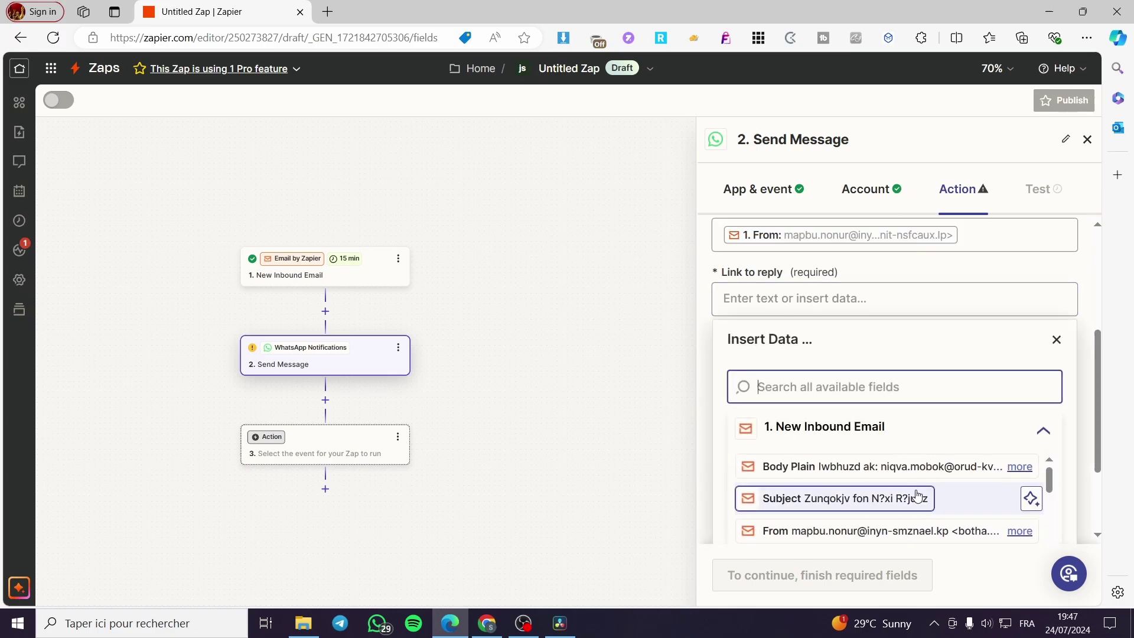
click(857, 531)
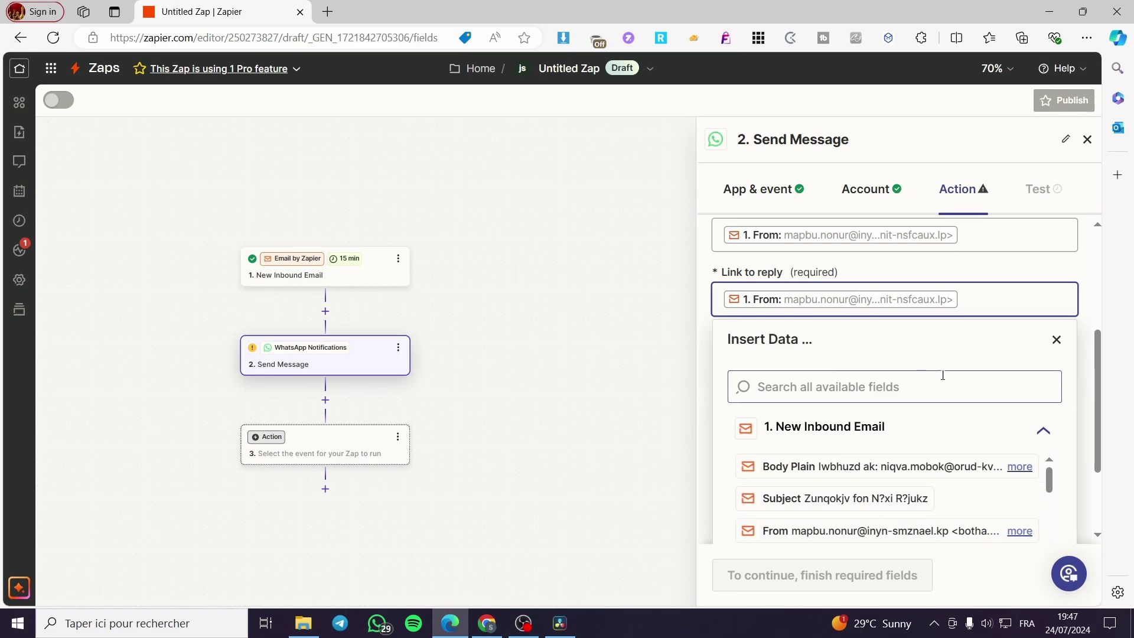
click(1057, 339)
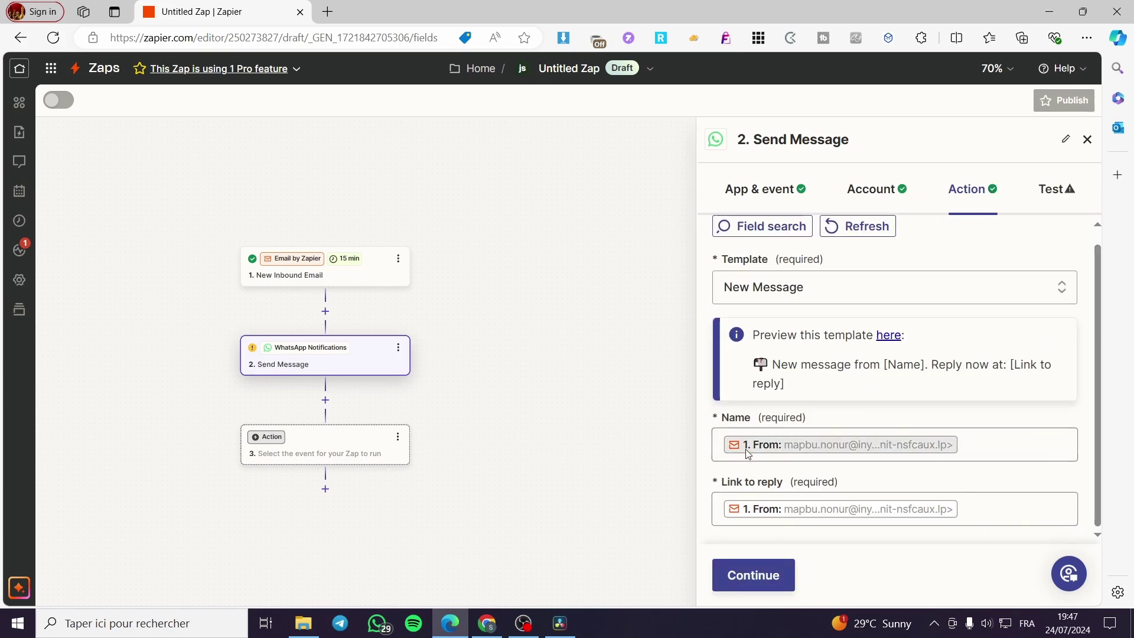
- Test the Send Message step and confirm the WhatsApp message was sent successfully
click(766, 583)
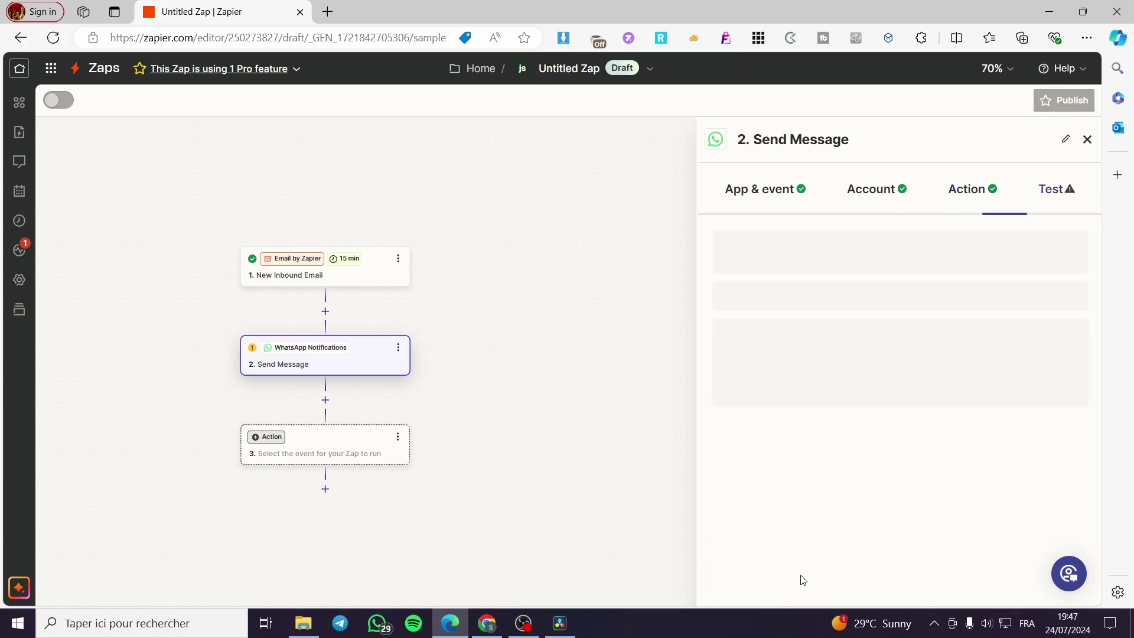
scroll(927, 351, down, 2)
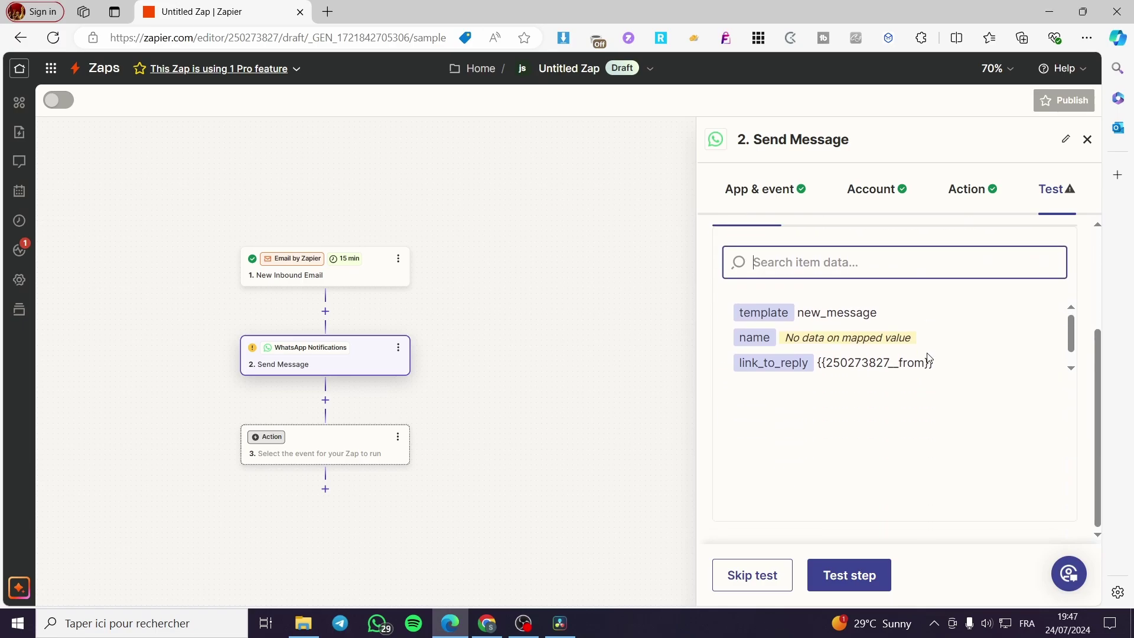
scroll(835, 514, down, 1)
scroll(792, 546, up, 2)
click(855, 581)
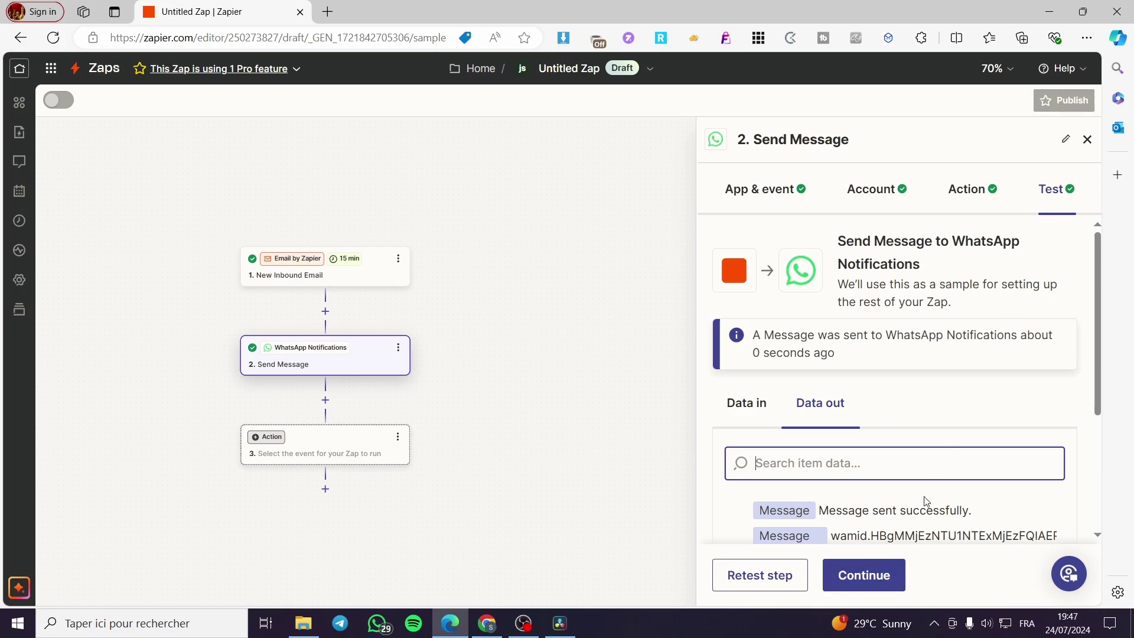
scroll(927, 501, down, 3)
scroll(919, 473, up, 3)
- Dismiss the step 3 app picker and delete the empty step 3
click(864, 574)
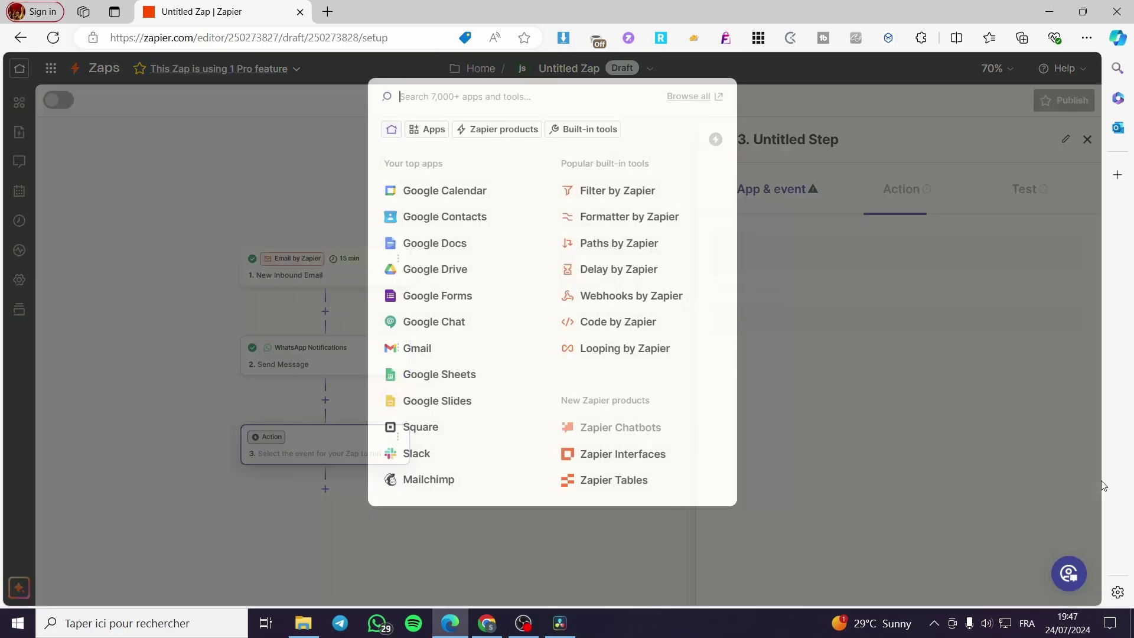
click(778, 150)
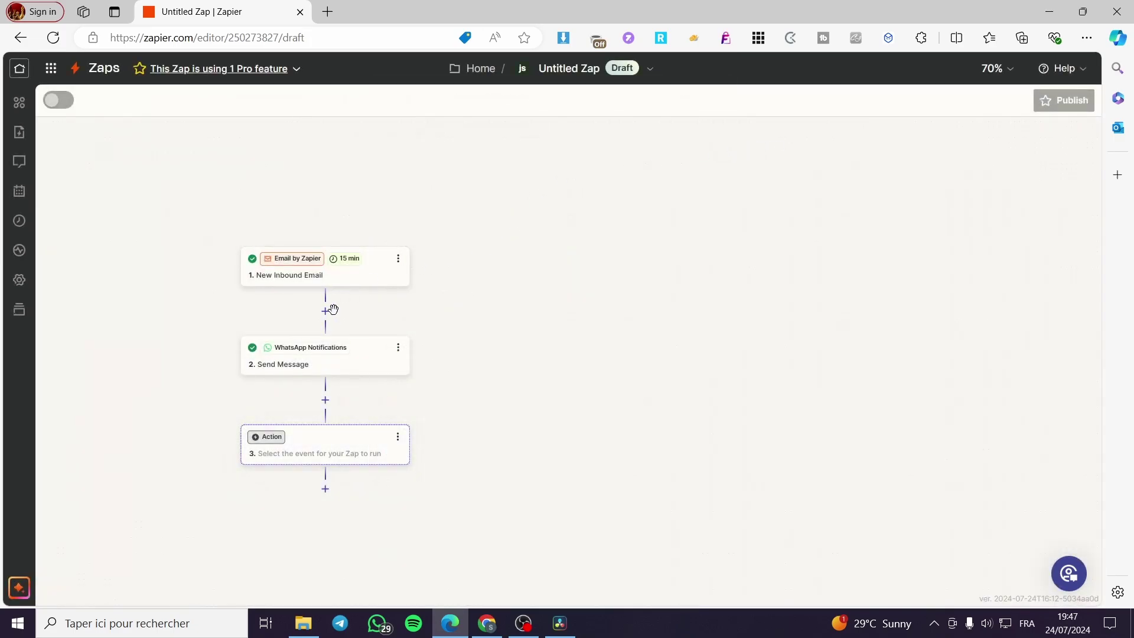
click(396, 439)
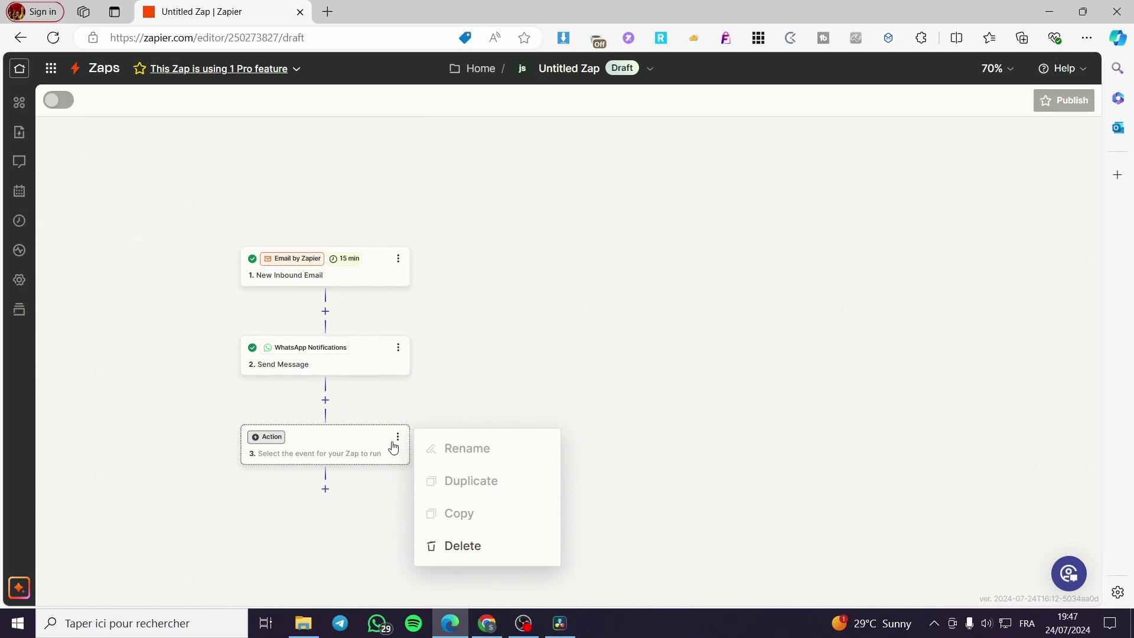
click(462, 553)
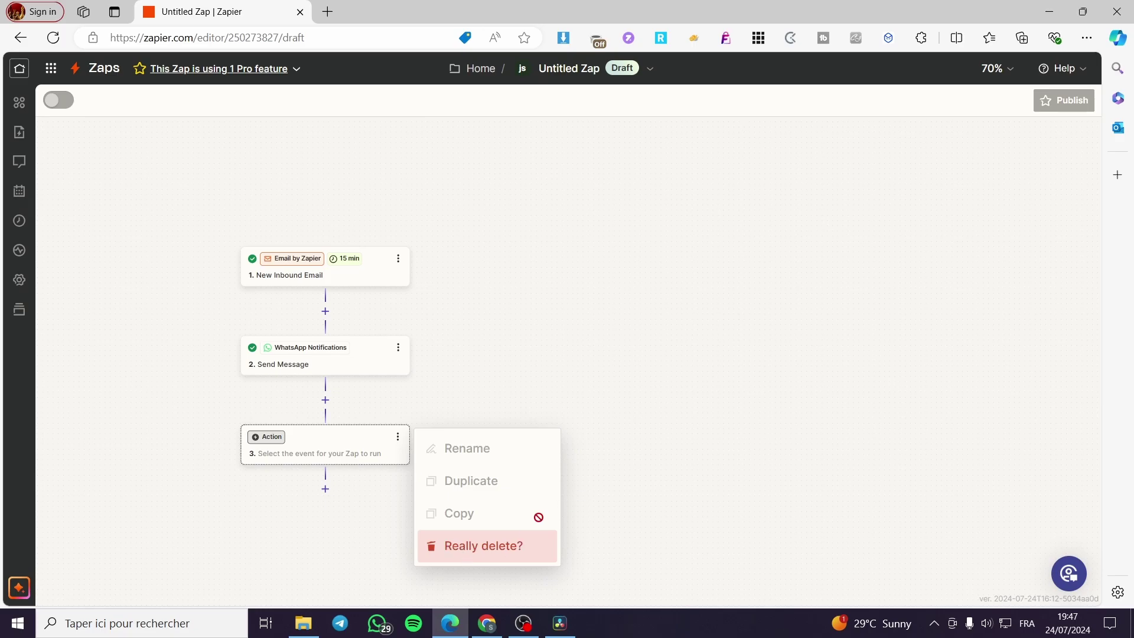
click(474, 558)
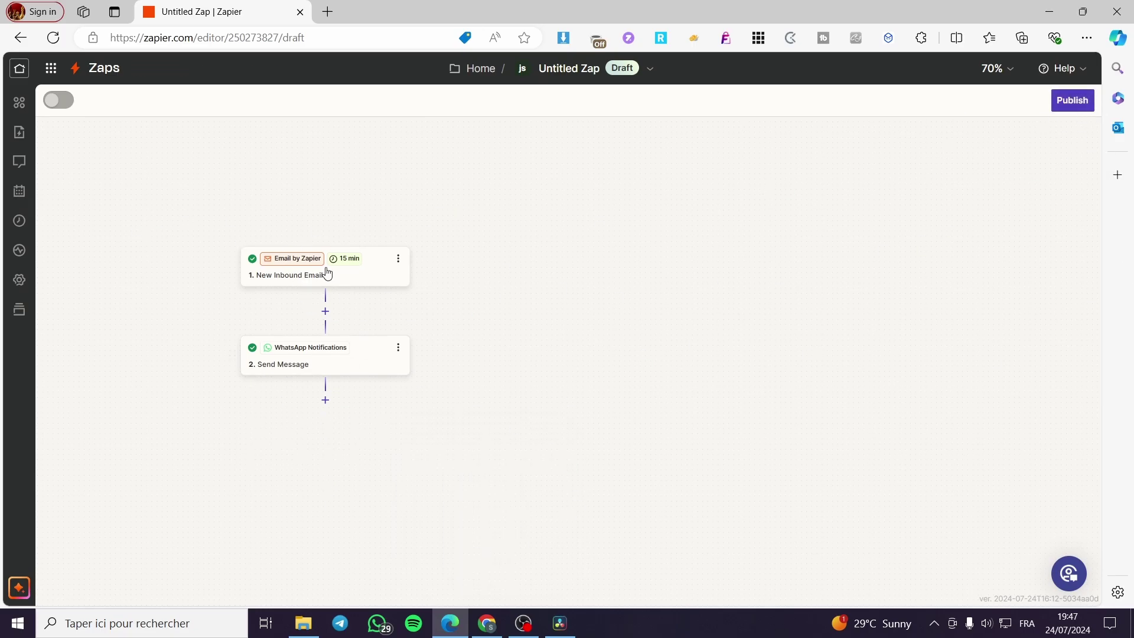
- Add two empty action steps, 3 and 4, below Send Message without choosing apps
drag(360, 205, 539, 215)
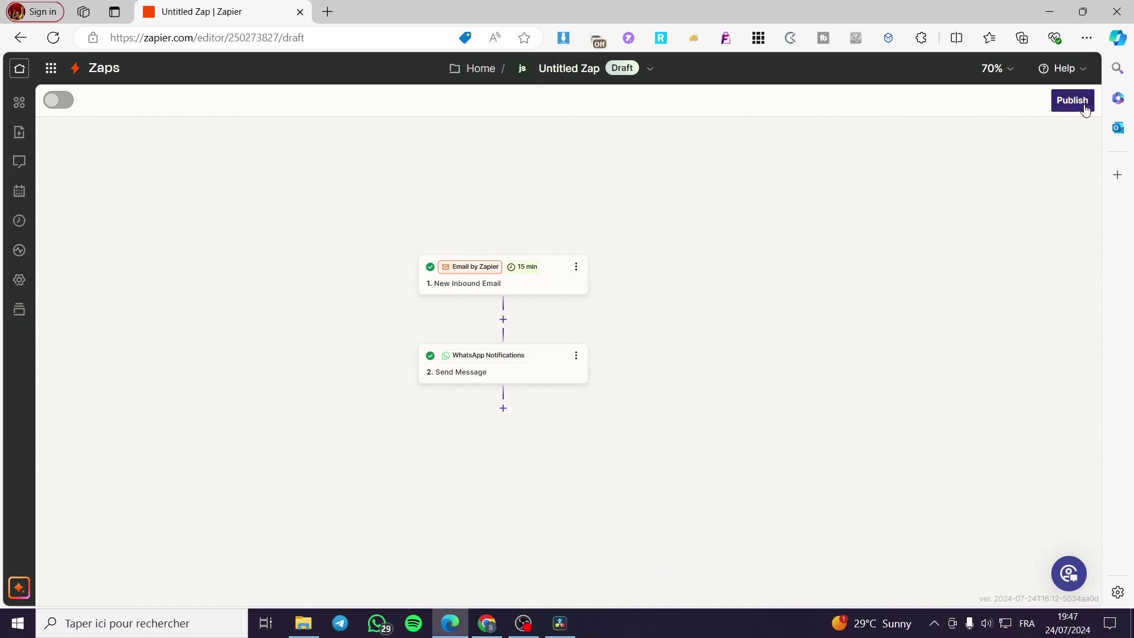
click(503, 408)
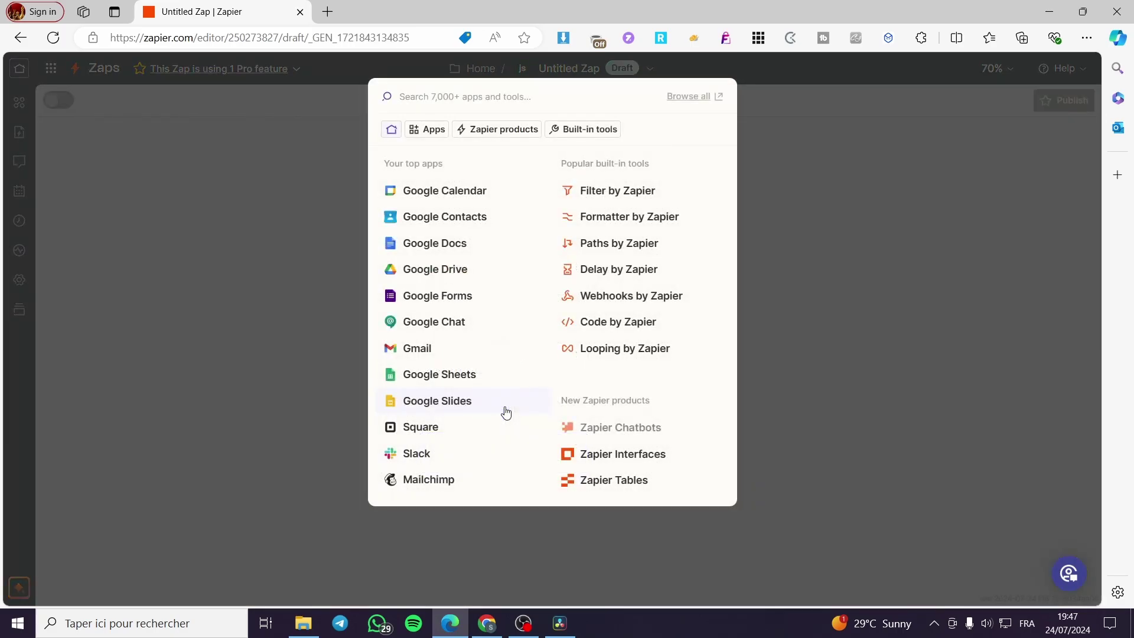
click(843, 431)
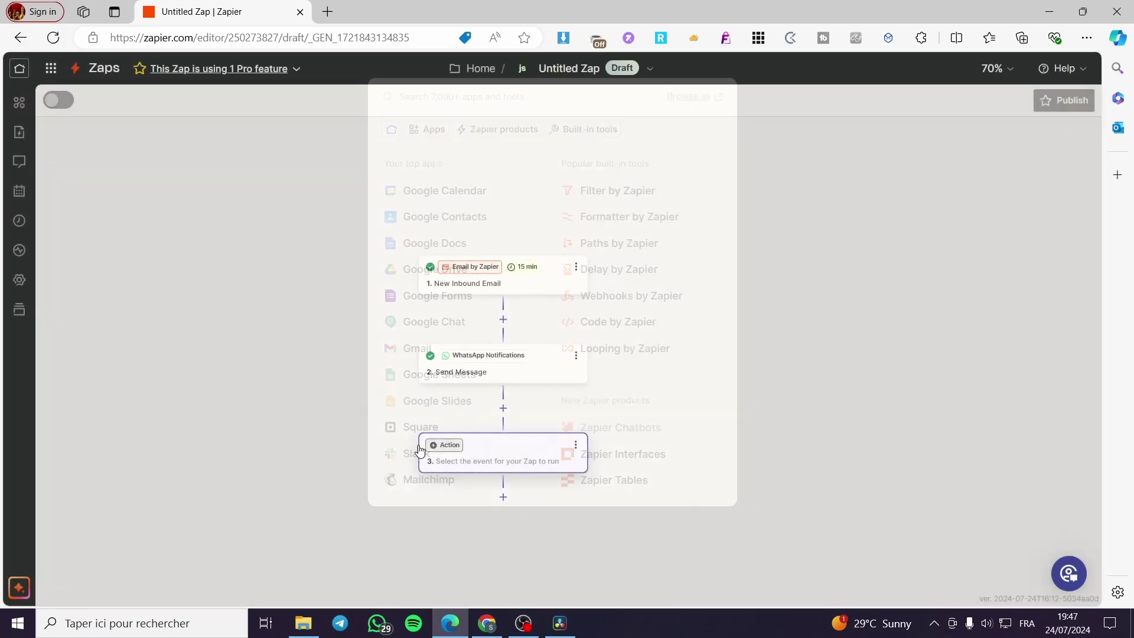
click(503, 497)
click(807, 258)
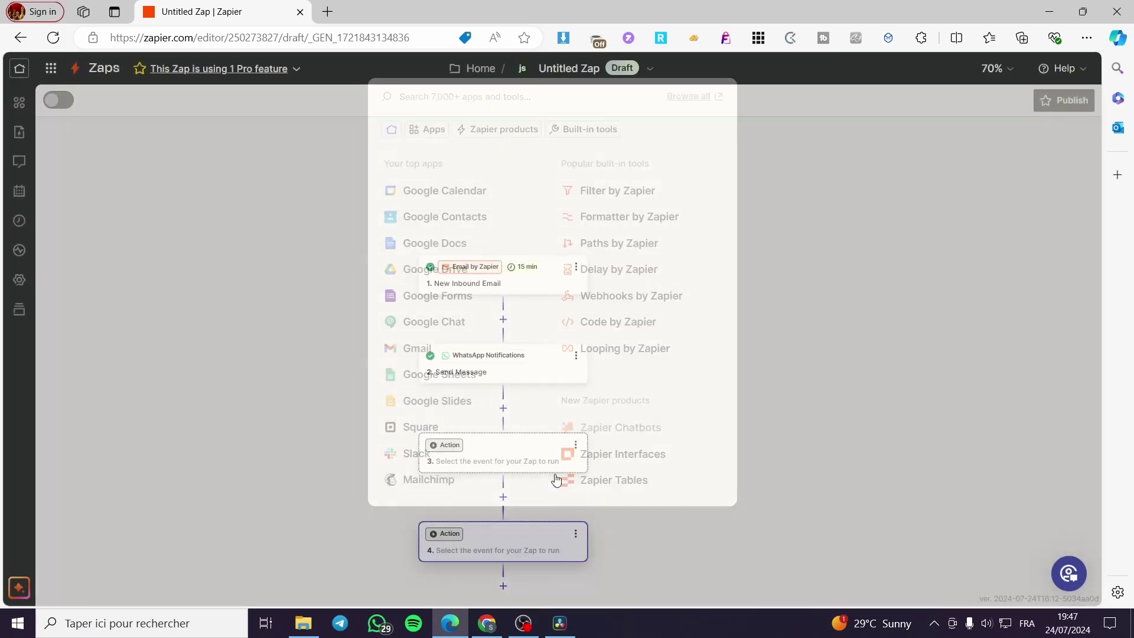
click(583, 533)
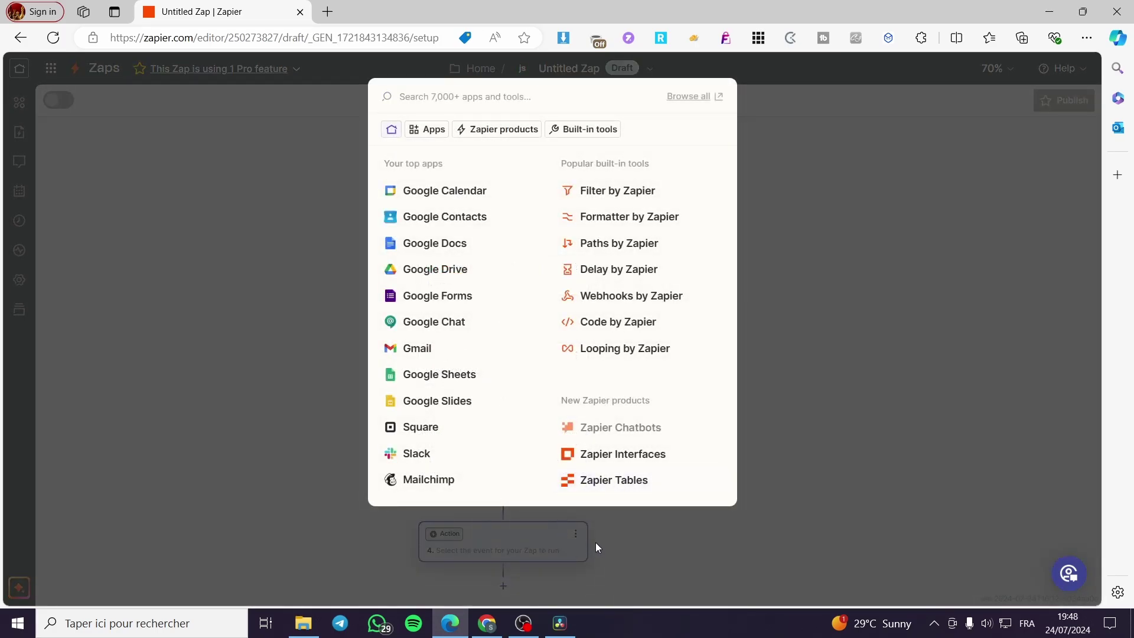
click(802, 226)
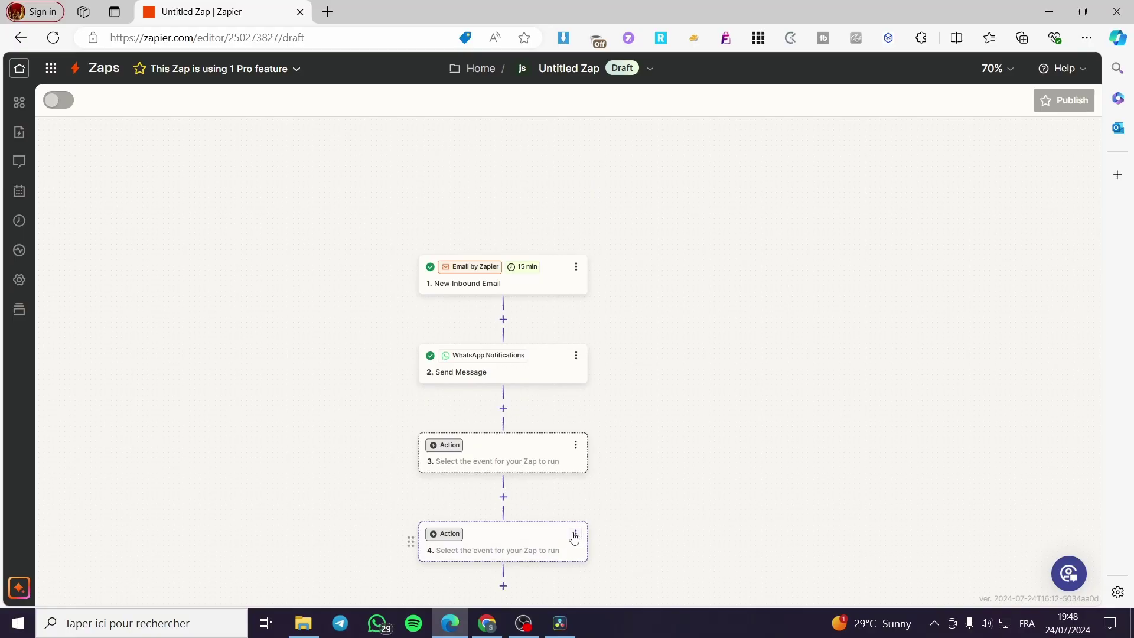
- Delete empty steps 4 and 3, leaving only the email trigger and Send Message
click(575, 465)
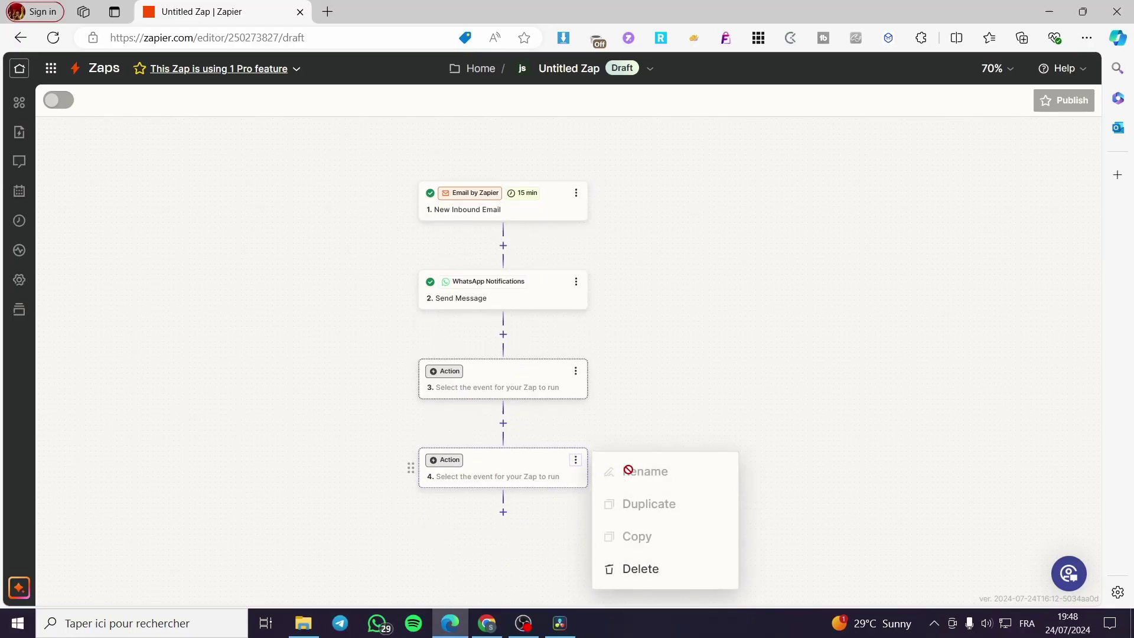
click(633, 570)
click(633, 571)
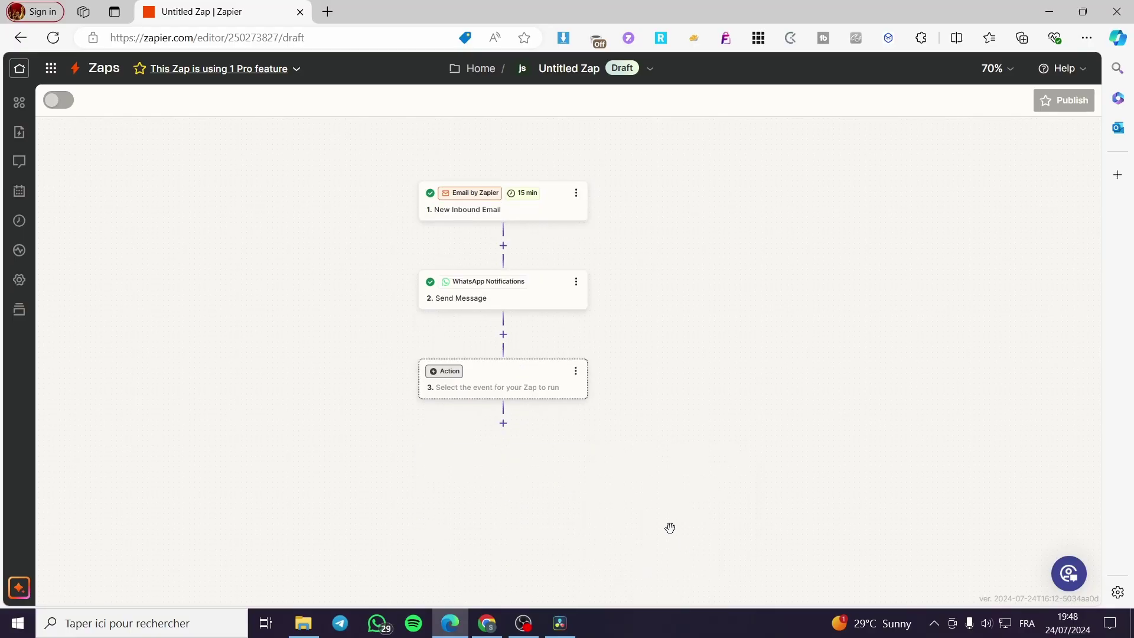
click(575, 370)
click(627, 480)
click(627, 480)
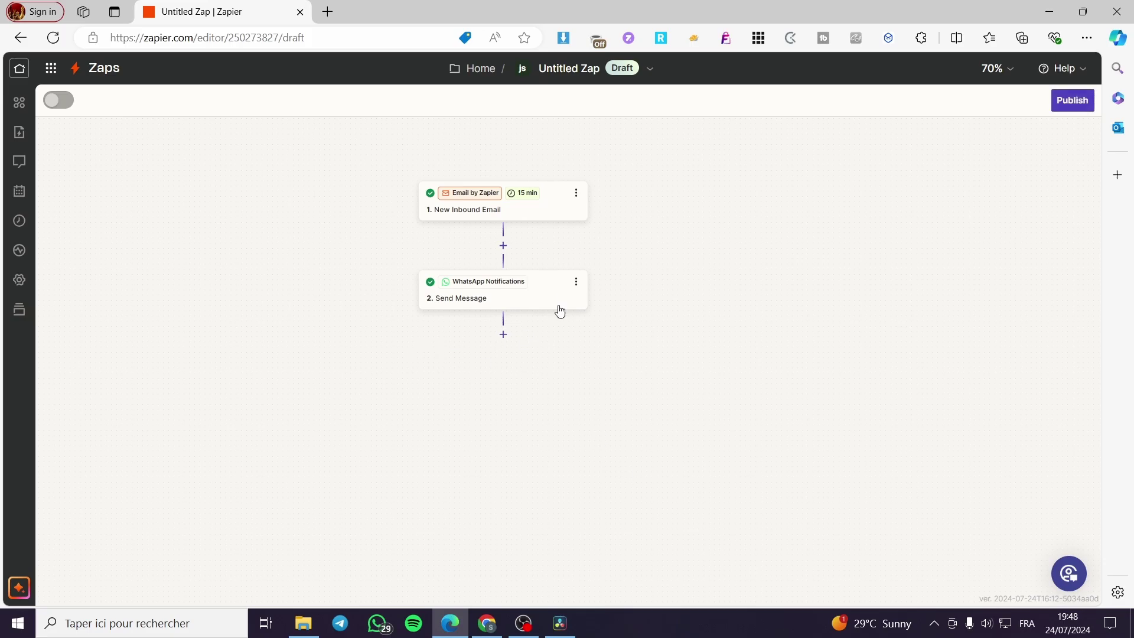
- Add an empty step 3 below Send Message, browsing Apps, Zapier products and Built-in tools
click(509, 341)
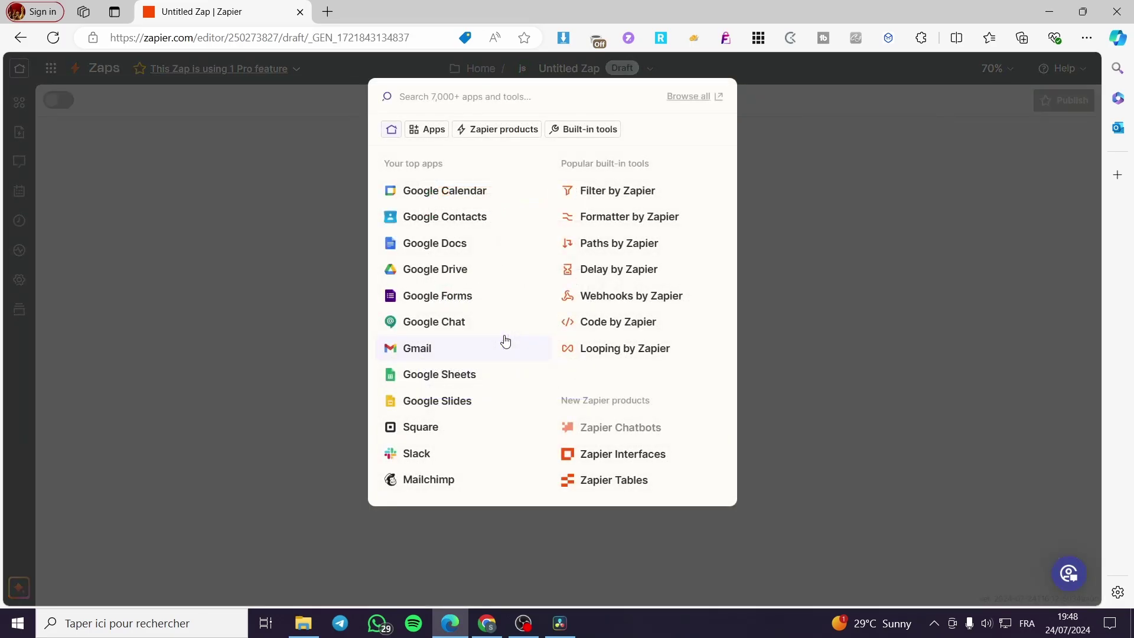
click(430, 129)
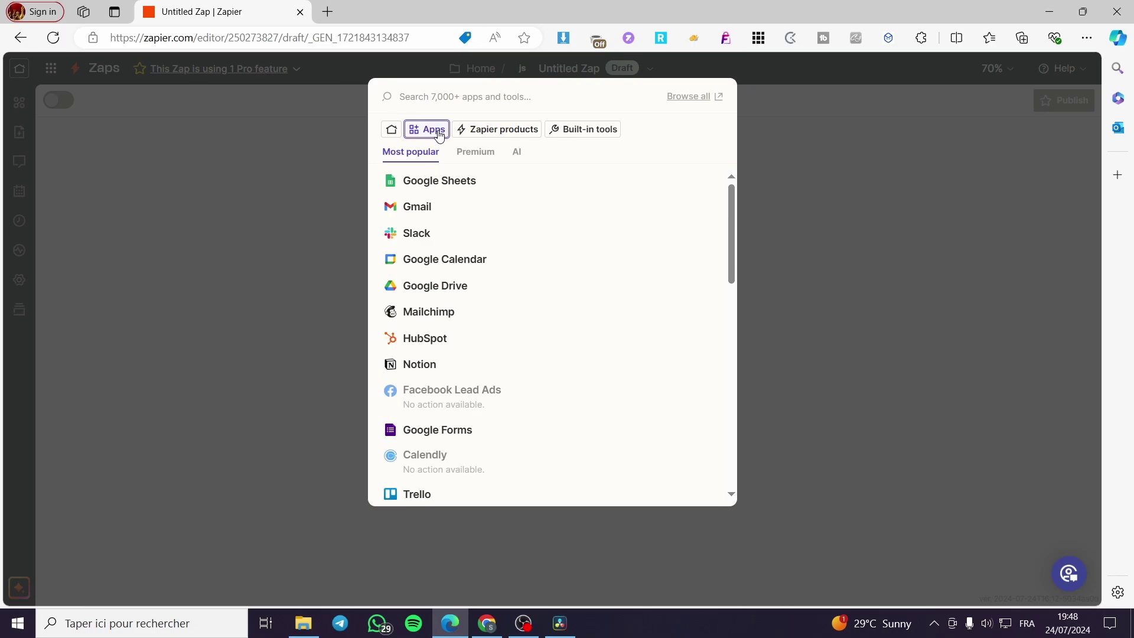
click(483, 132)
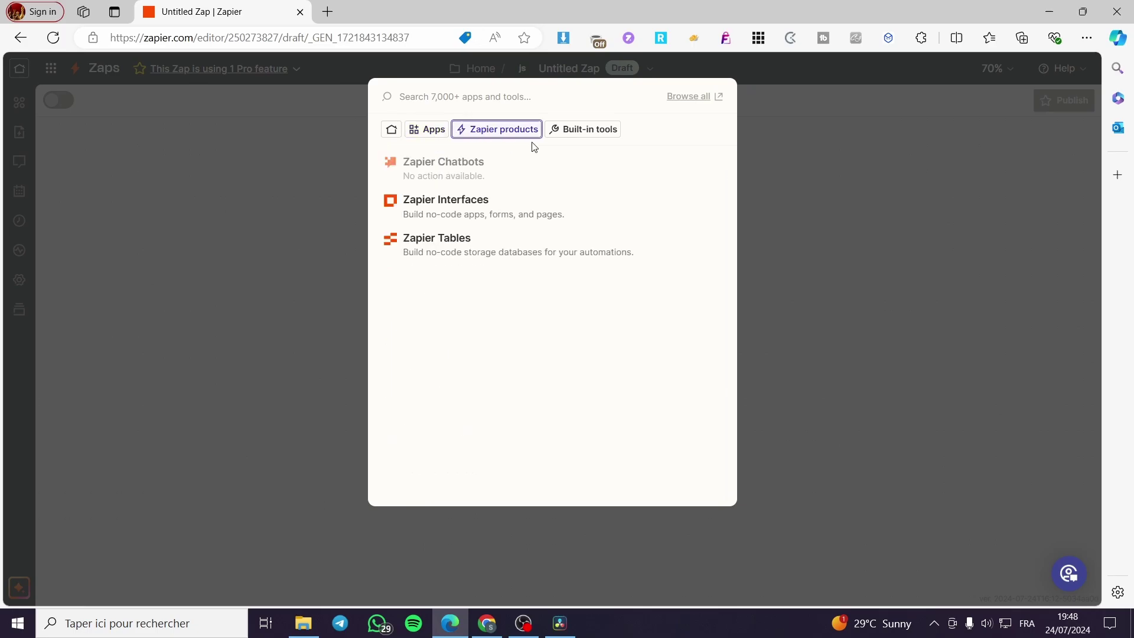
click(592, 137)
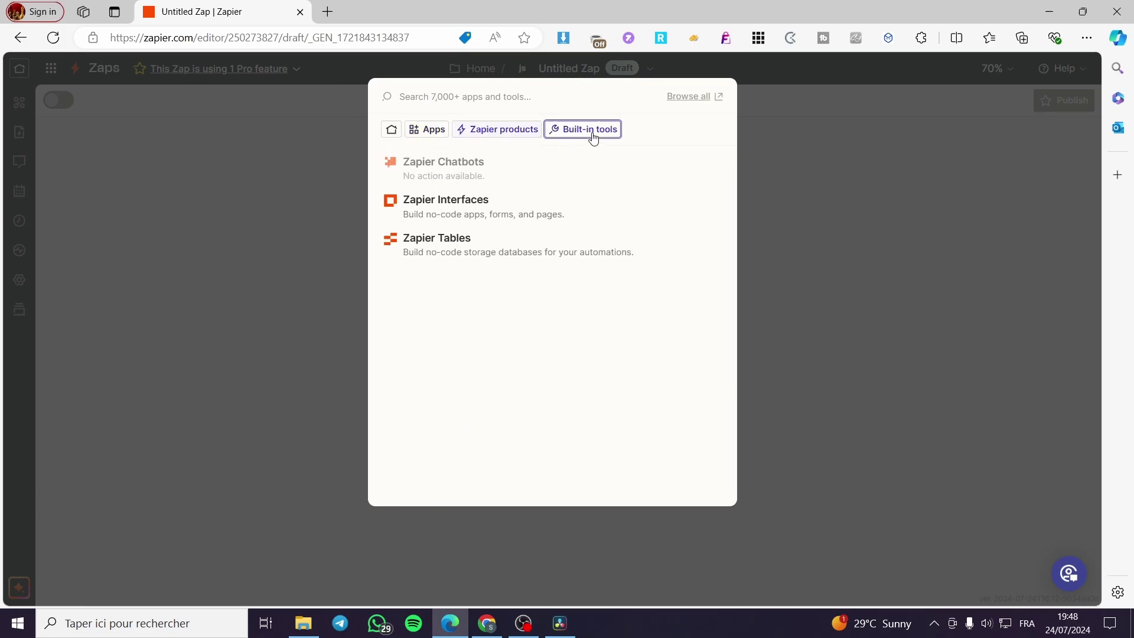
click(421, 131)
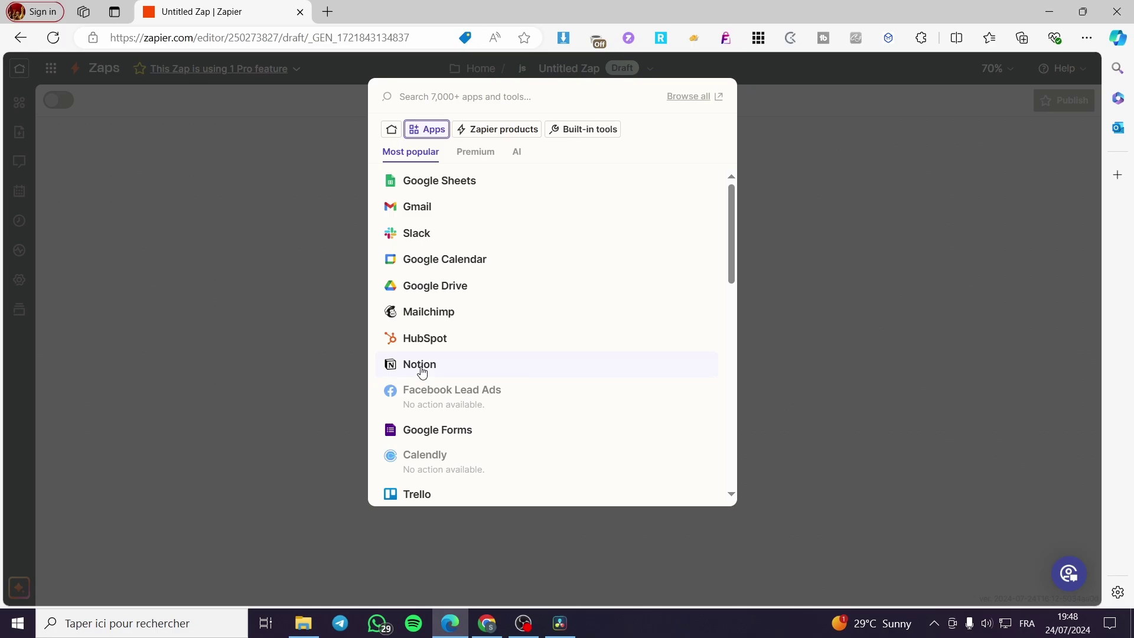
scroll(532, 399, down, 3)
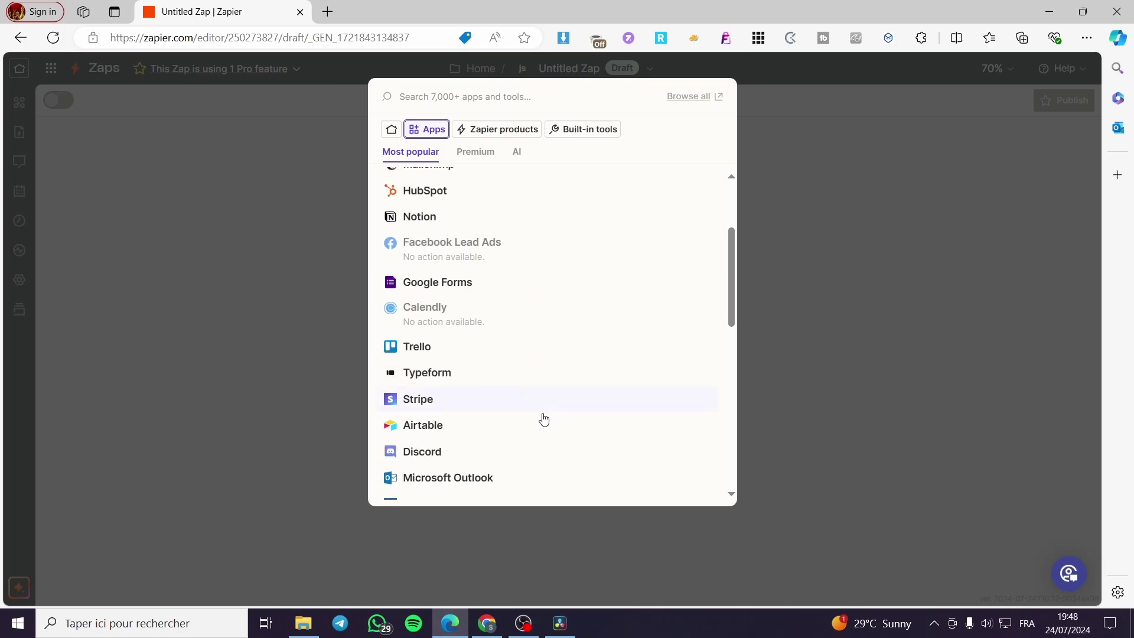
click(856, 372)
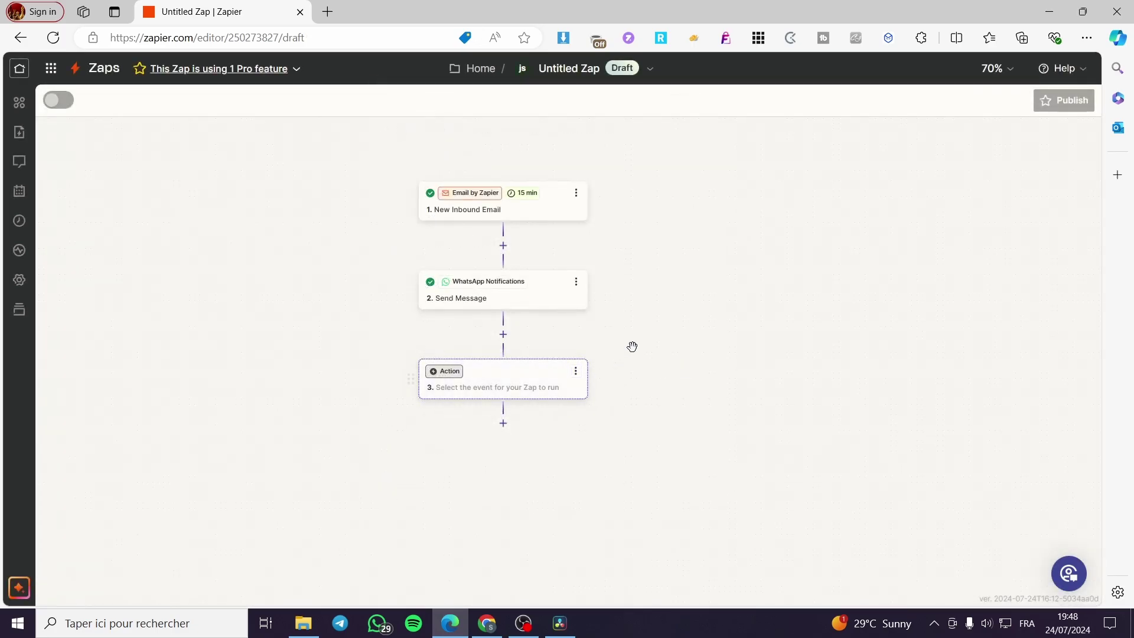